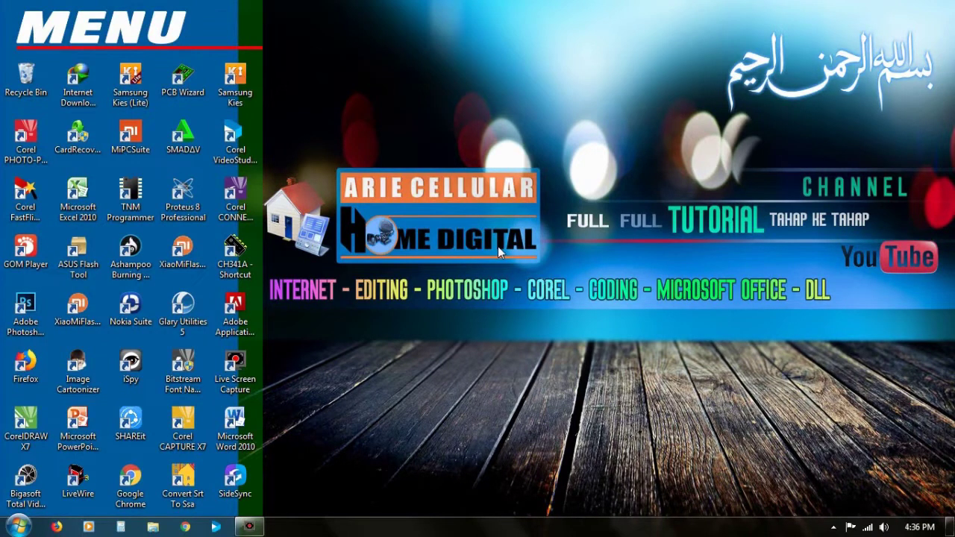
Step: Launch Chrome, go from Google apps to Docs, switch to the Sheets list and open UPDATE BARANG
{"action": "left_click", "coordinate": [185, 526]}
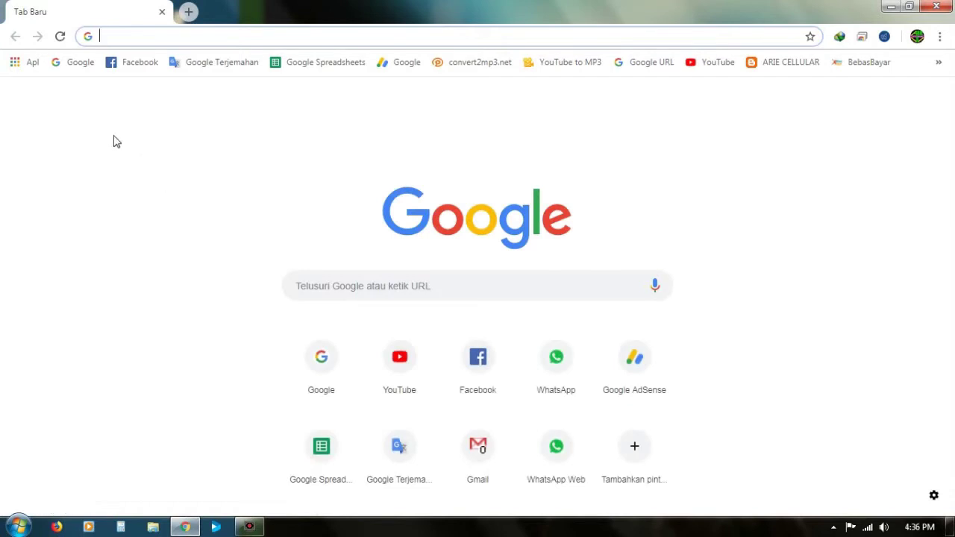
{"action": "left_click", "coordinate": [71, 64]}
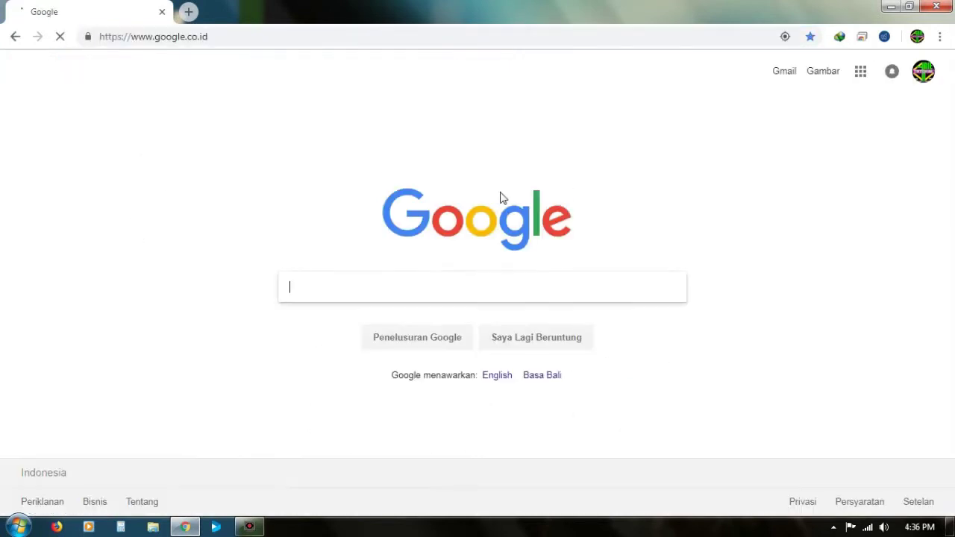
{"action": "left_click", "coordinate": [862, 76]}
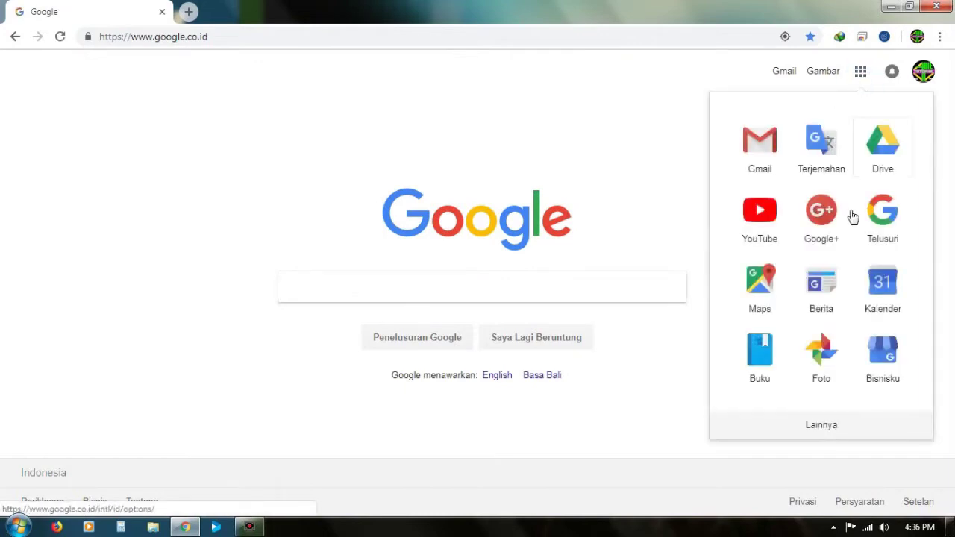
{"action": "scroll", "coordinate": [841, 378], "scroll_direction": "down", "scroll_amount": 5}
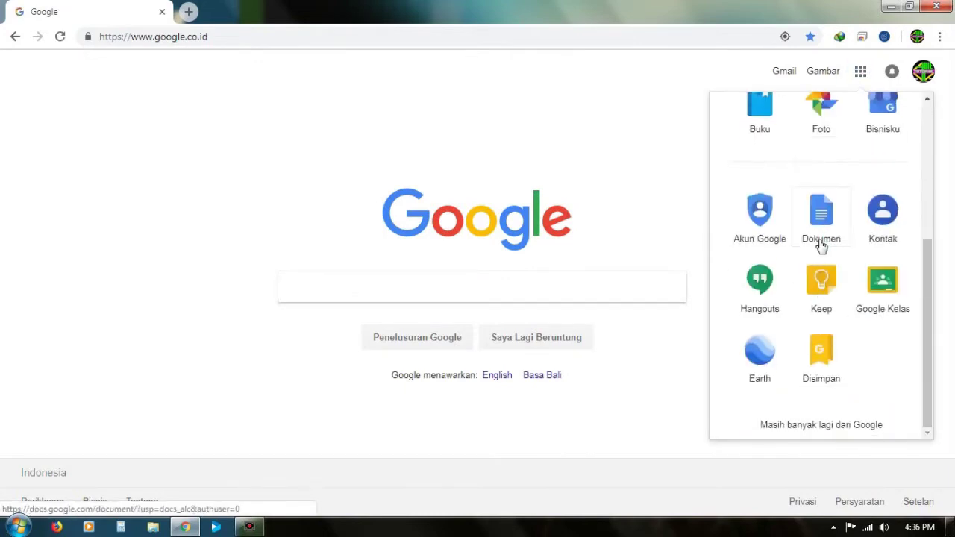
{"action": "left_click", "coordinate": [820, 224]}
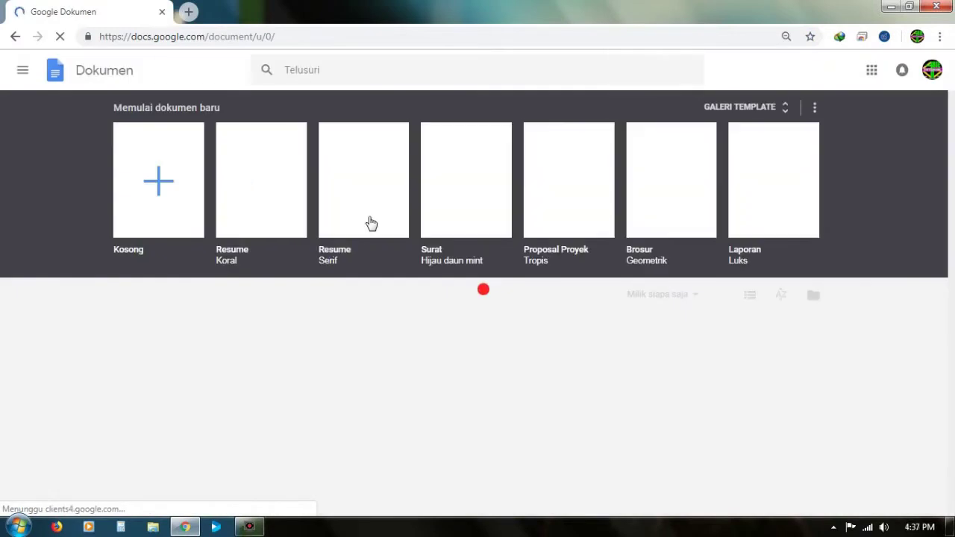
{"action": "left_click", "coordinate": [23, 70]}
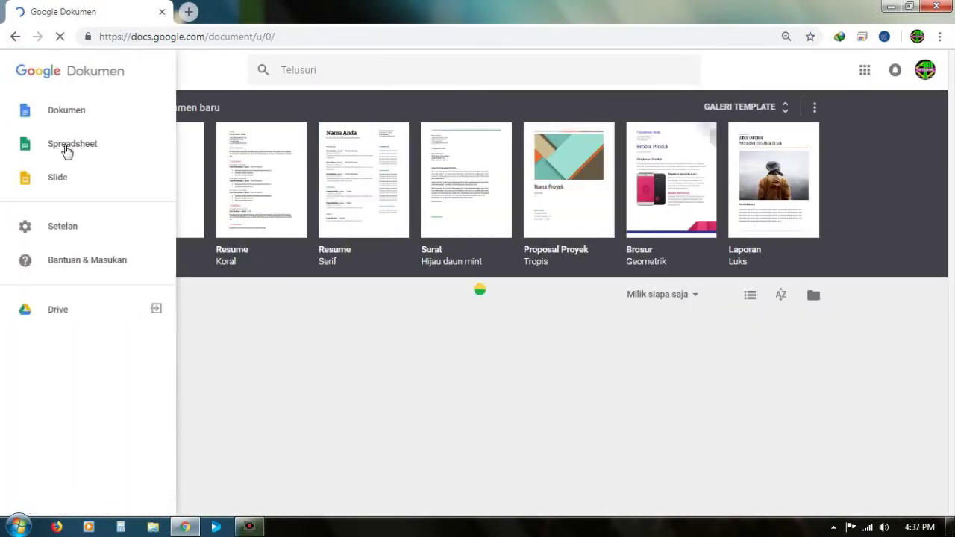
{"action": "left_click", "coordinate": [73, 149]}
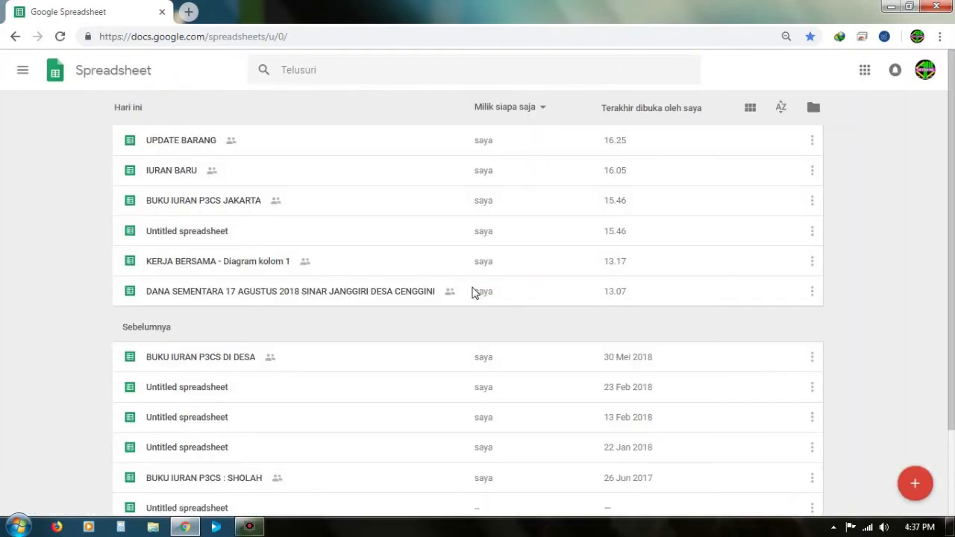
{"action": "left_click", "coordinate": [195, 146]}
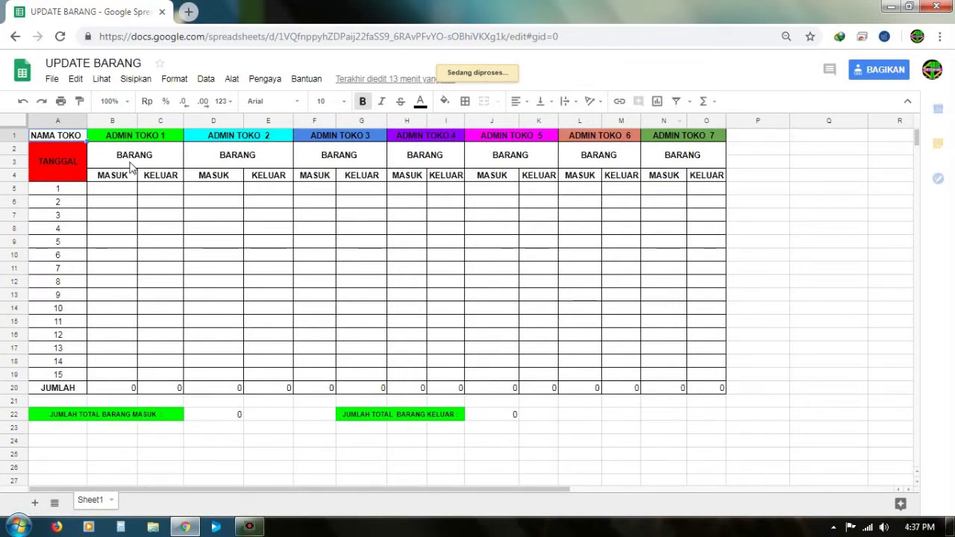
{"action": "left_click", "coordinate": [131, 166]}
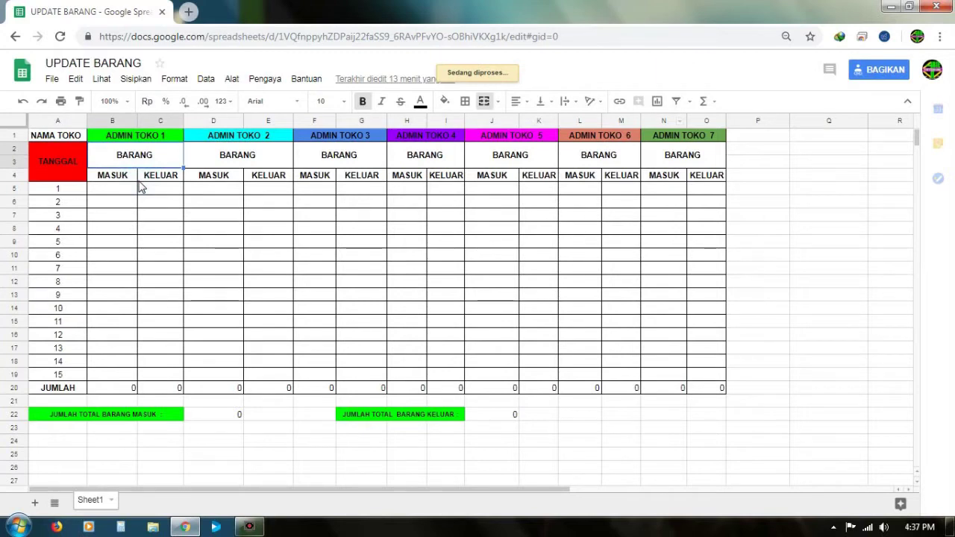
{"action": "left_click", "coordinate": [150, 178]}
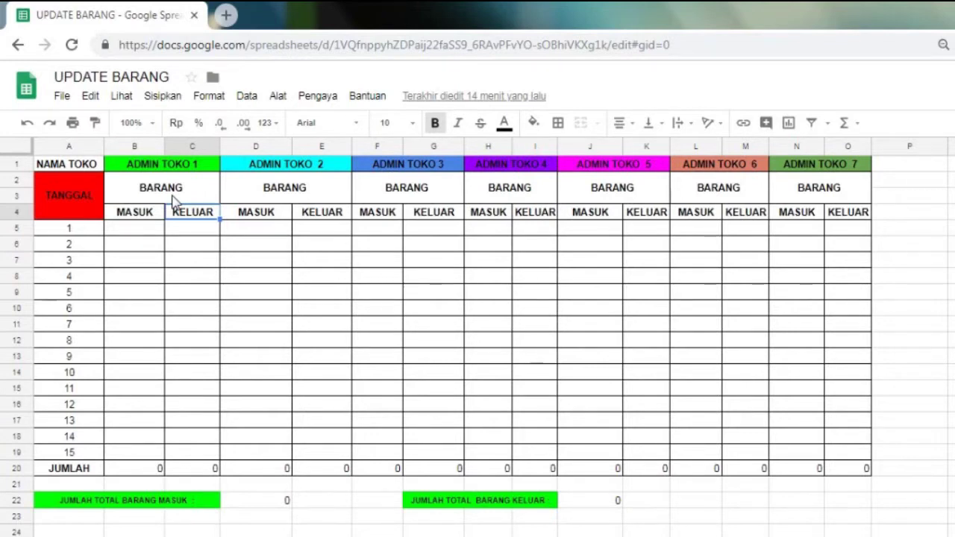
Step: Select ADMIN TOKO 1's column block B1:C19
{"action": "left_click_drag", "start_coordinate": [134, 163], "coordinate": [215, 468]}
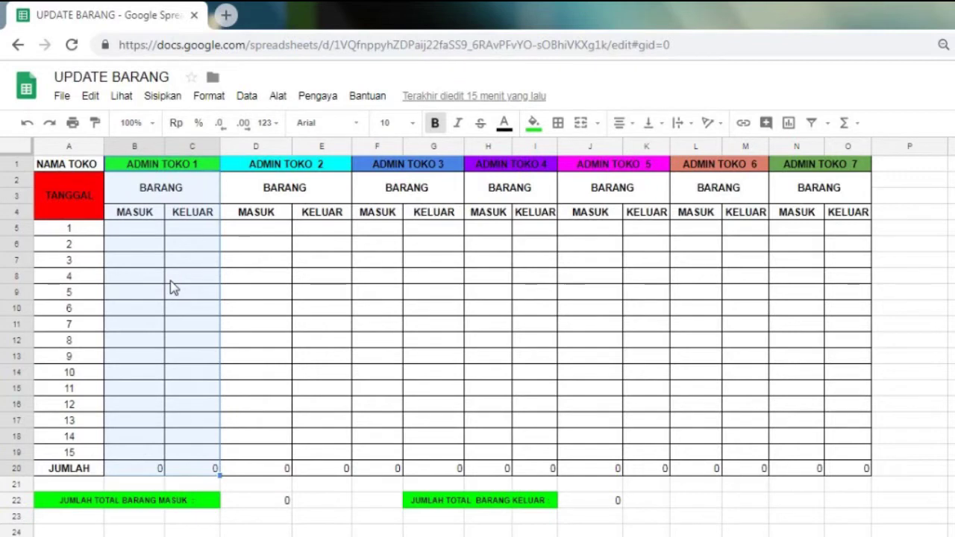
{"action": "right_click", "coordinate": [173, 281]}
{"action": "left_click", "coordinate": [183, 244]}
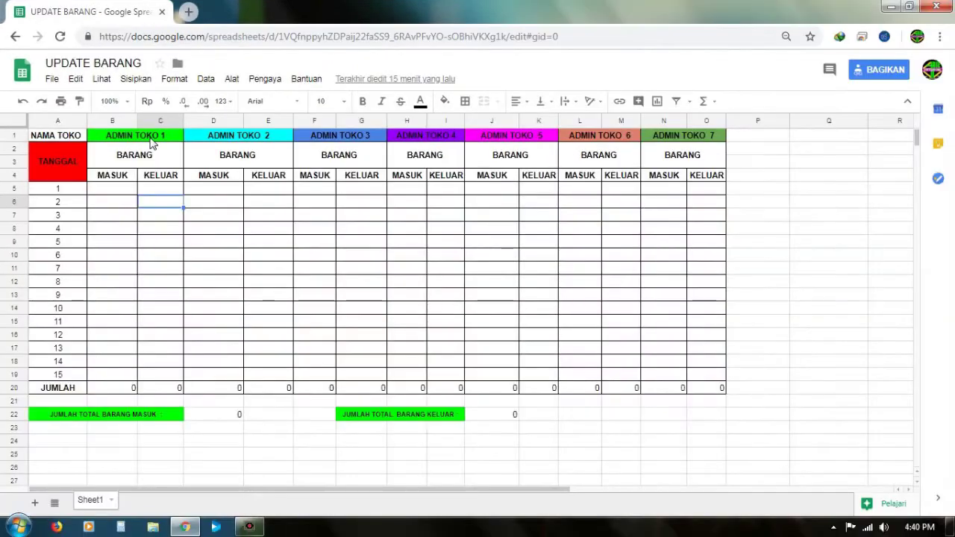
{"action": "left_click_drag", "start_coordinate": [152, 138], "coordinate": [153, 384]}
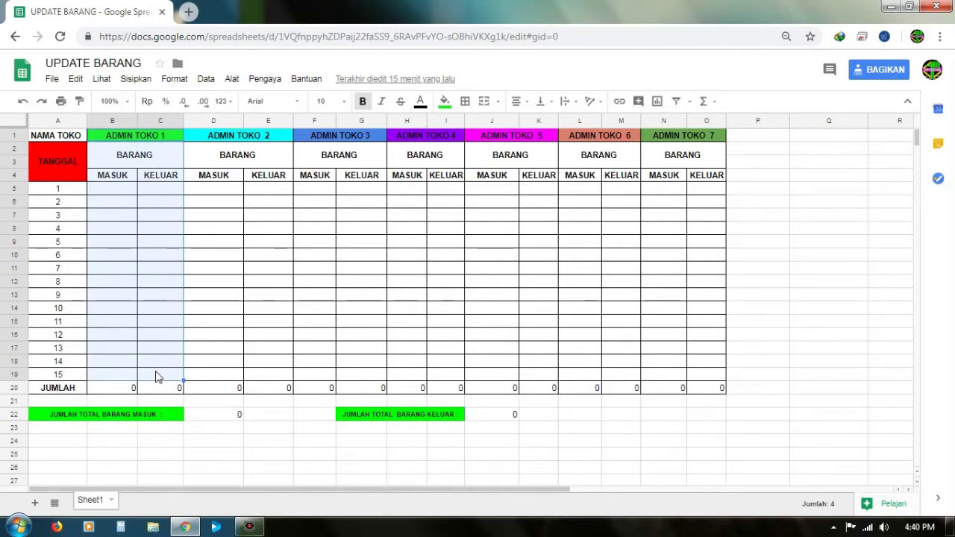
{"action": "left_click", "coordinate": [158, 156]}
Step: Select ADMIN TOKO 2's block D1:E19 and ADMIN TOKO 3's block F2:G19, then clear the selection
{"action": "left_click_drag", "start_coordinate": [240, 138], "coordinate": [265, 381]}
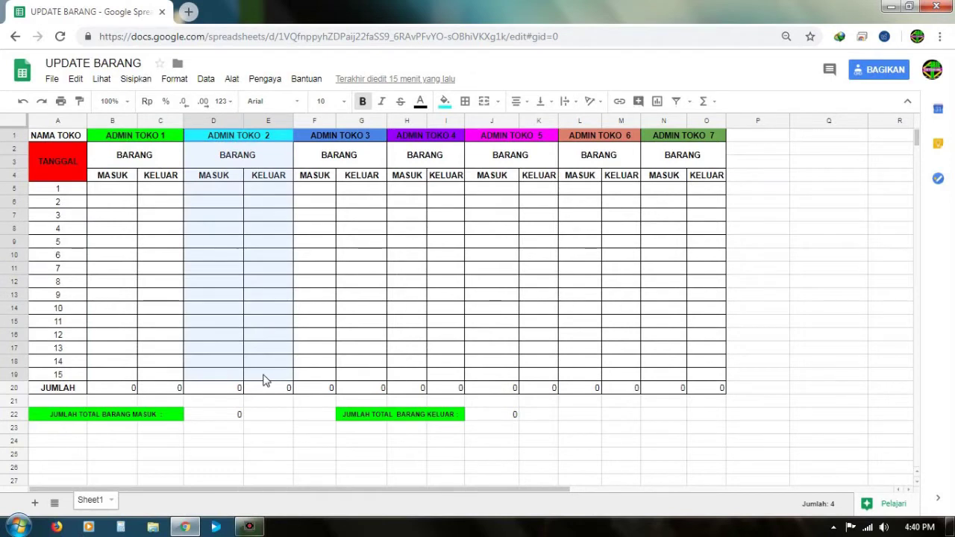
{"action": "left_click", "coordinate": [352, 149]}
{"action": "left_click_drag", "start_coordinate": [359, 162], "coordinate": [366, 380]}
{"action": "left_click", "coordinate": [156, 134]}
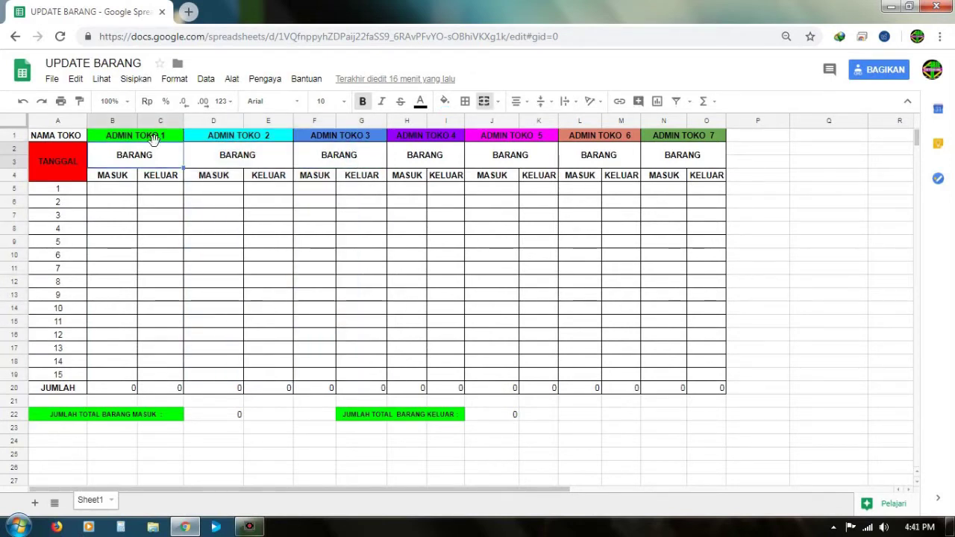
{"action": "left_click", "coordinate": [168, 164]}
{"action": "left_click", "coordinate": [242, 268]}
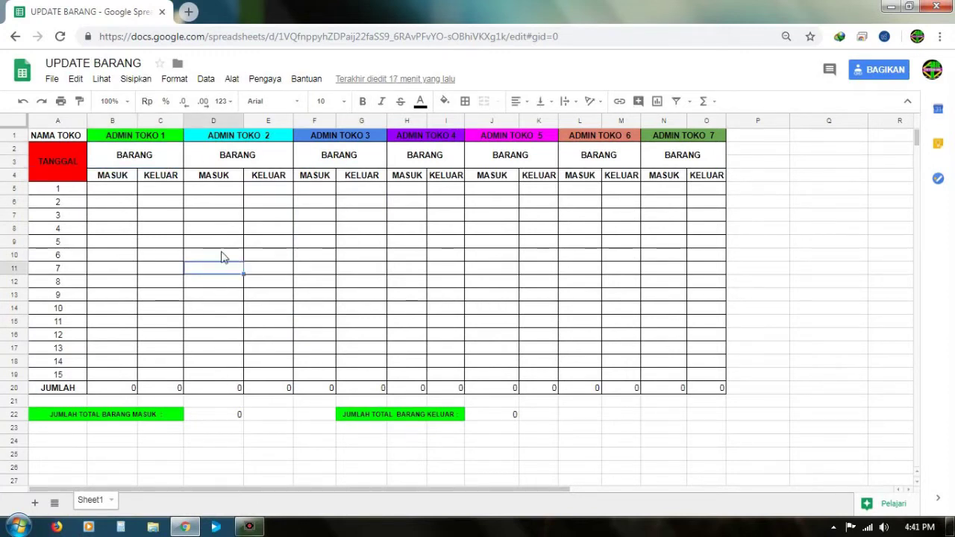
{"action": "left_click", "coordinate": [61, 79]}
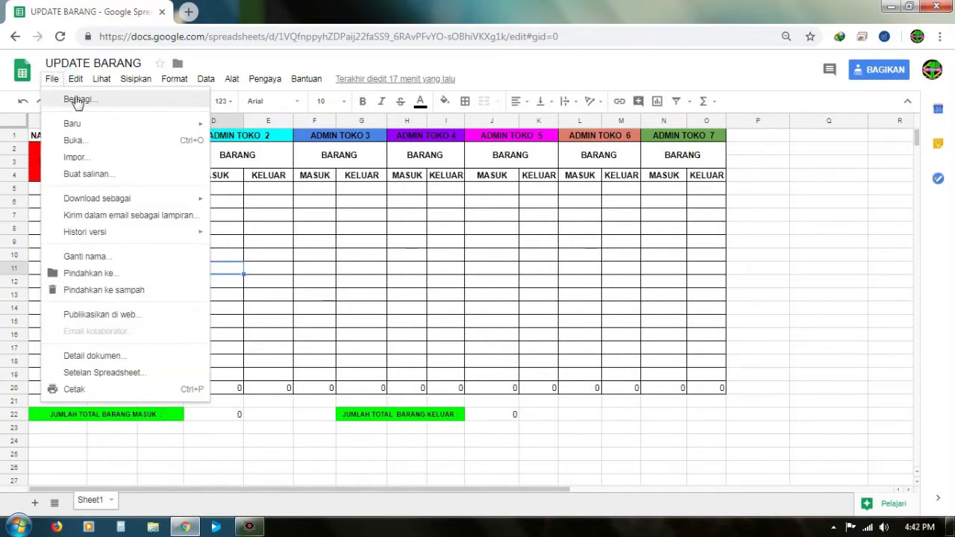
Step: Open File > Berbagi with link access kept at 'Siapa saja dengan link bisa mengedit'
{"action": "left_click", "coordinate": [81, 99]}
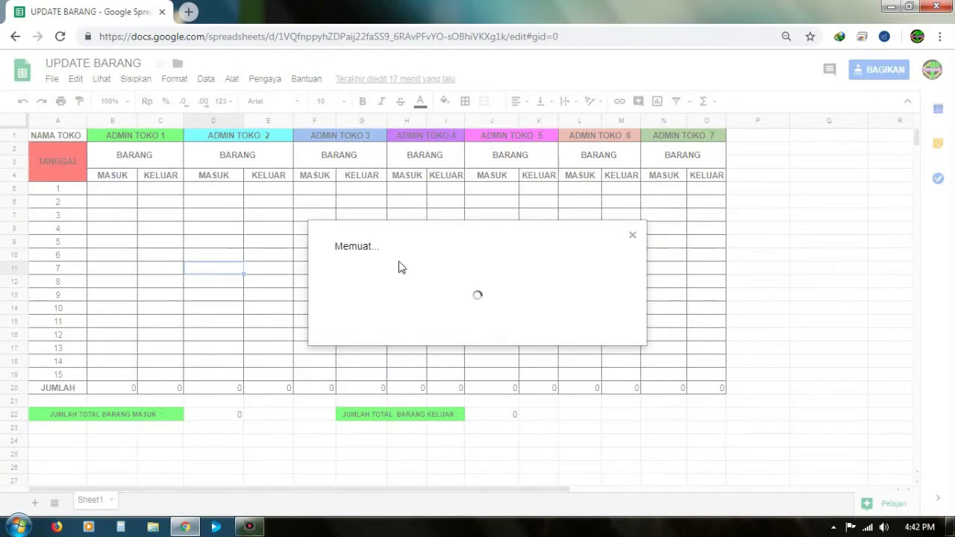
{"action": "left_click", "coordinate": [441, 225]}
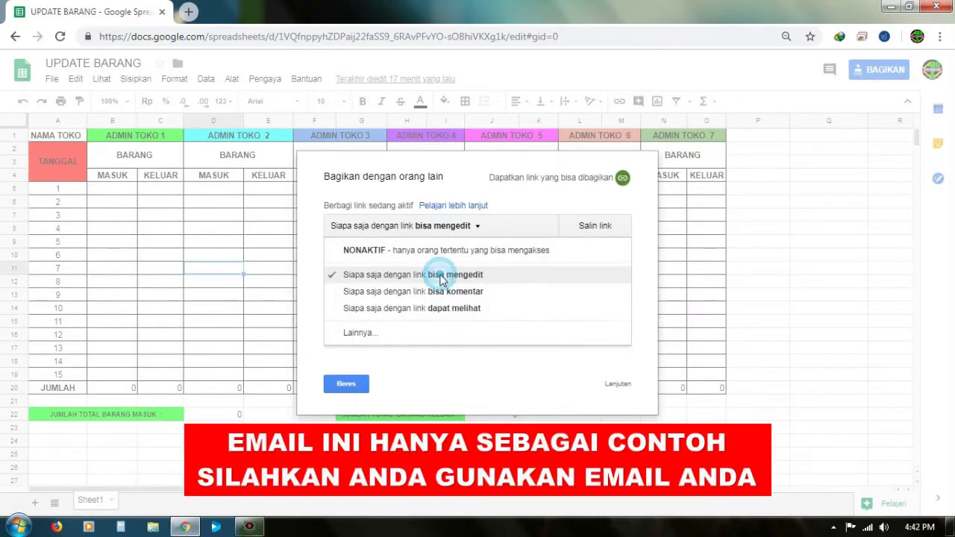
{"action": "left_click", "coordinate": [440, 273]}
{"action": "left_click", "coordinate": [477, 321]}
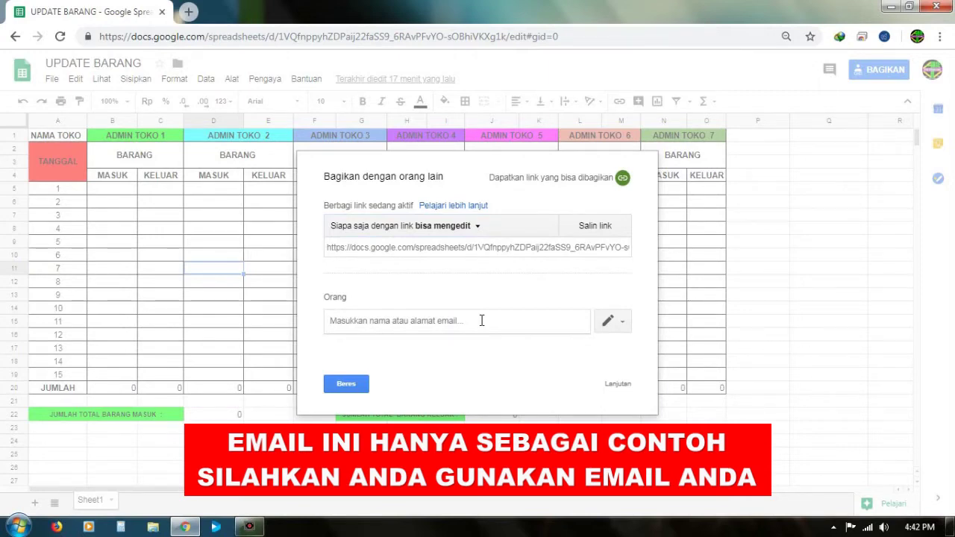
Step: Add the admins' Gmail addresses as recipient chips in the people field
{"action": "type", "text": "A"}
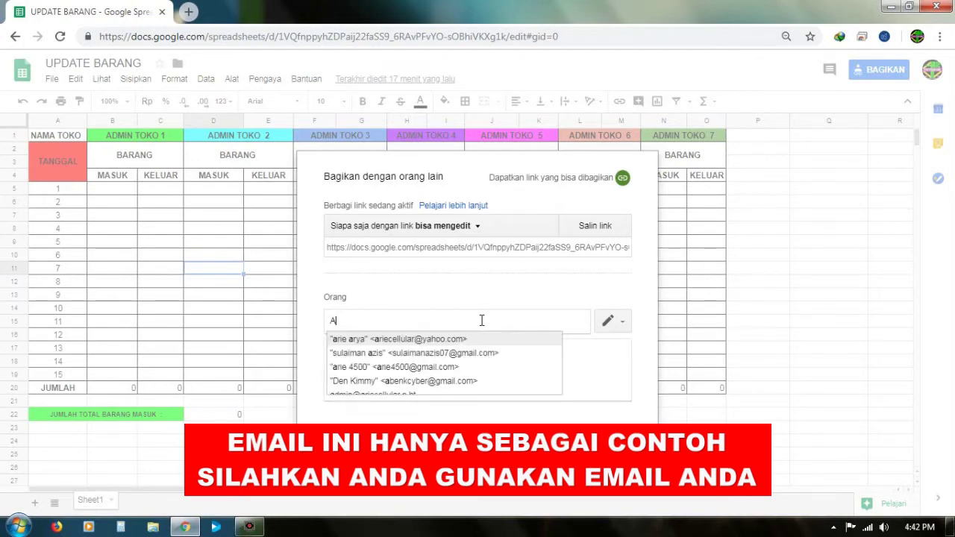
{"action": "left_click", "coordinate": [458, 368]}
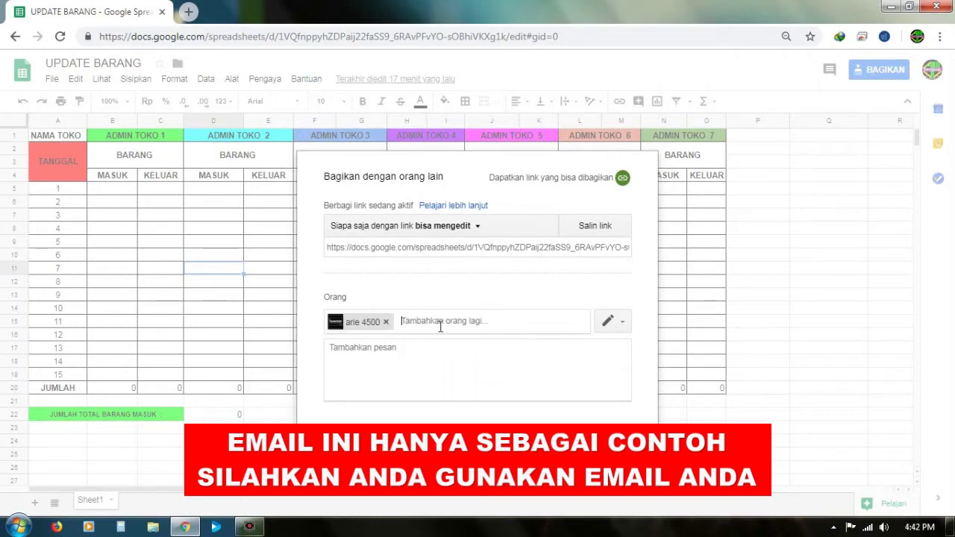
{"action": "type", "text": "A"}
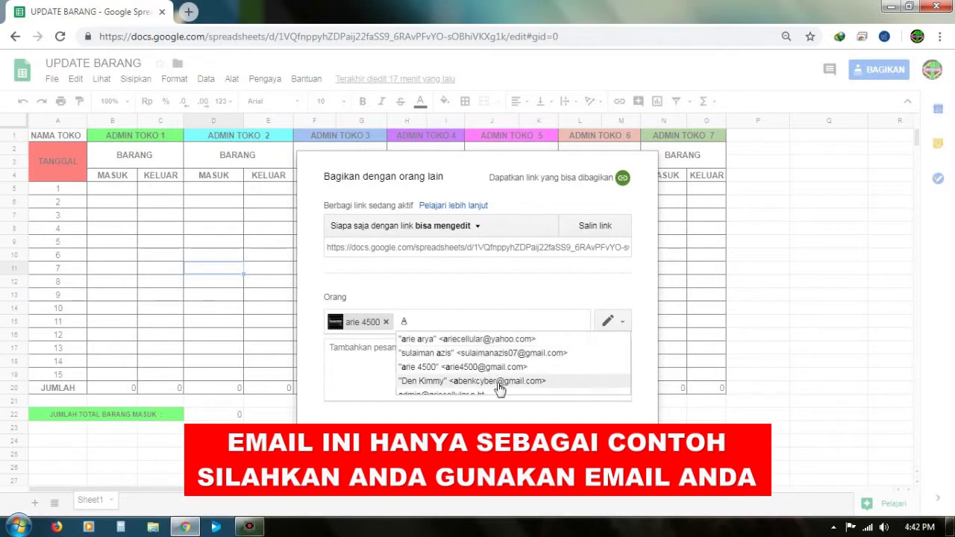
{"action": "key", "text": "BackSpace"}
{"action": "key", "text": "ctrl+v"}
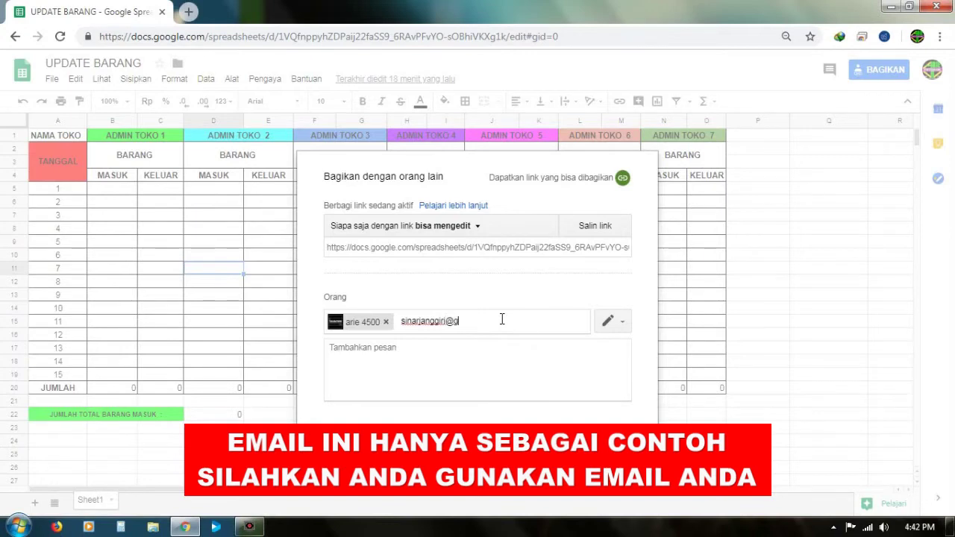
{"action": "type", "text": "@gmail.com"}
{"action": "key", "text": "Return"}
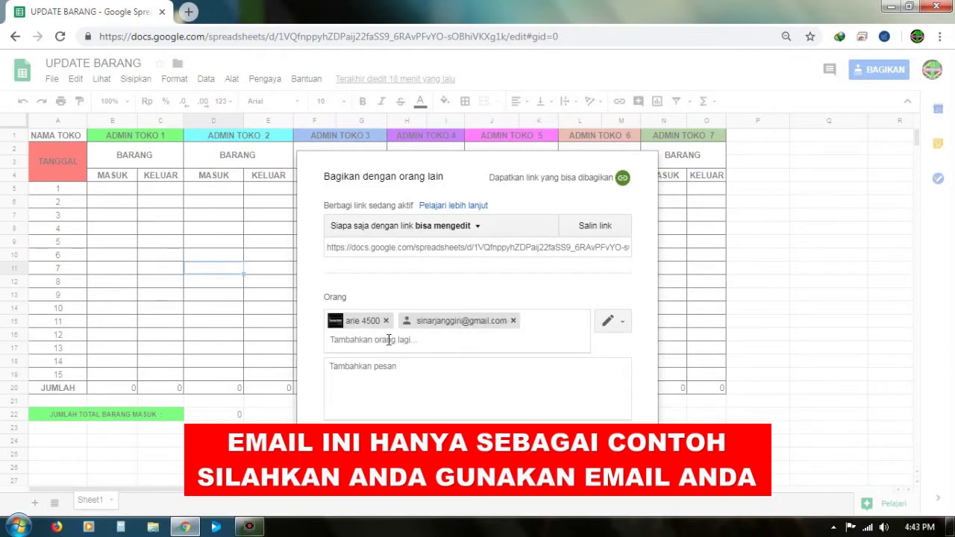
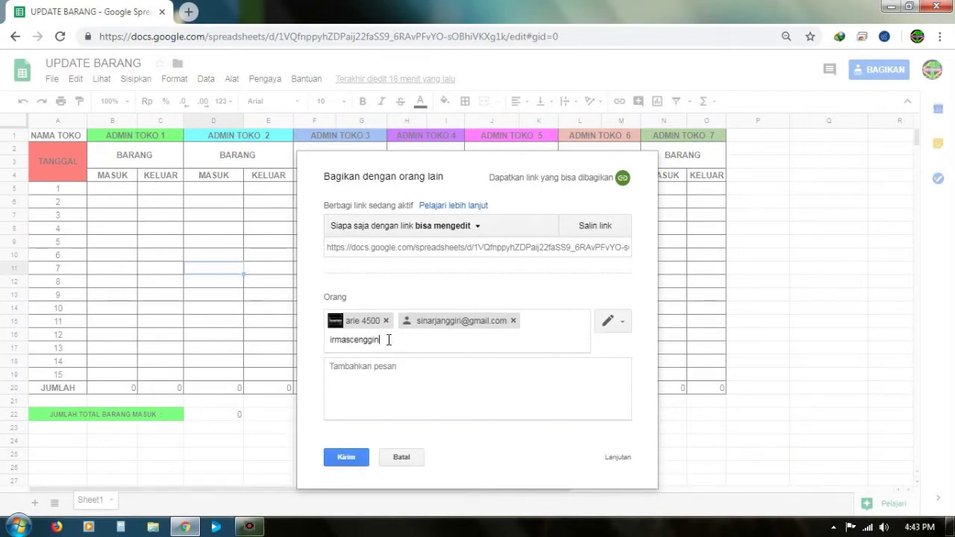
{"action": "key", "text": "Return"}
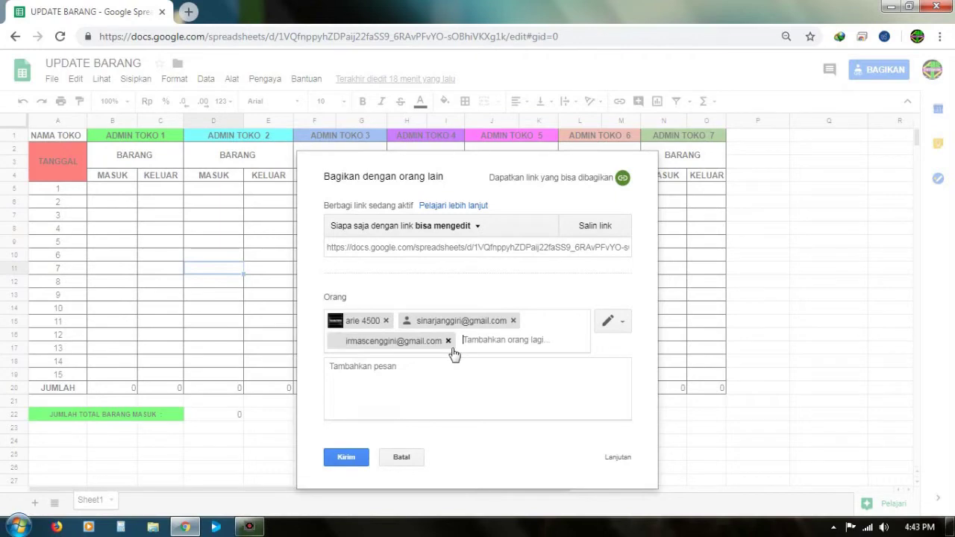
{"action": "left_click", "coordinate": [473, 379]}
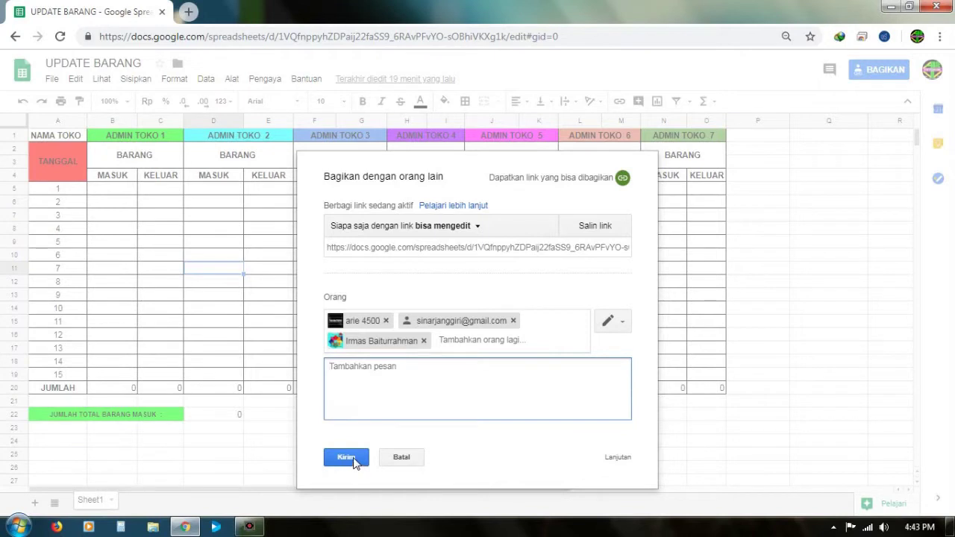
Step: Keep 'Dapat mengedit' access for the invitees and send the invitations
{"action": "left_click", "coordinate": [624, 318]}
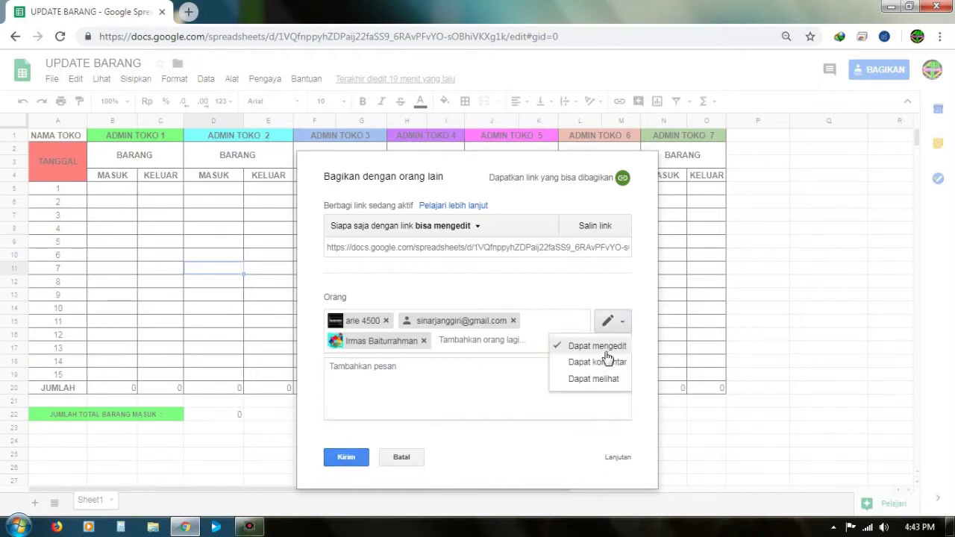
{"action": "left_click", "coordinate": [601, 348]}
{"action": "left_click", "coordinate": [357, 464]}
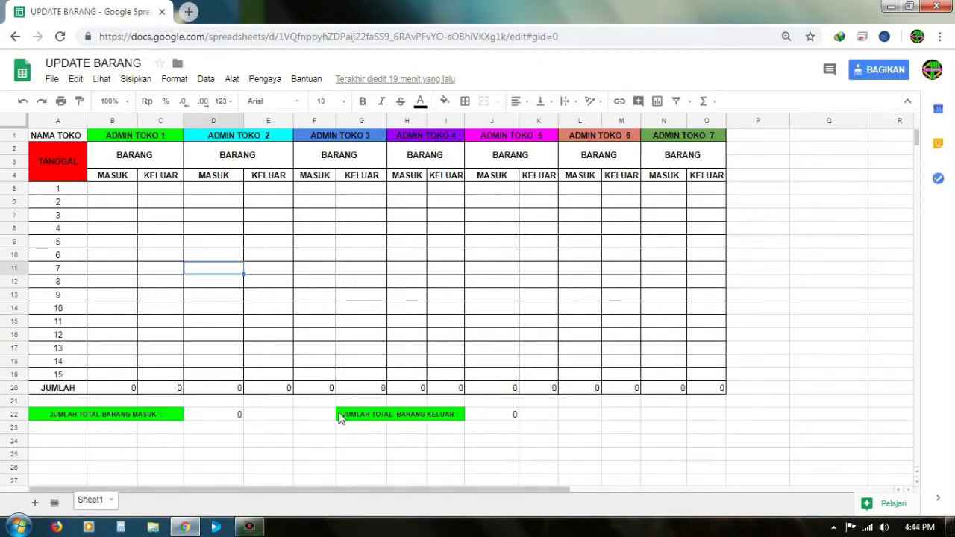
Step: Protect range B1:C19, unticking the second and third admins so only the owner and first admin edit
{"action": "left_click", "coordinate": [146, 157]}
{"action": "left_click_drag", "start_coordinate": [133, 153], "coordinate": [157, 375]}
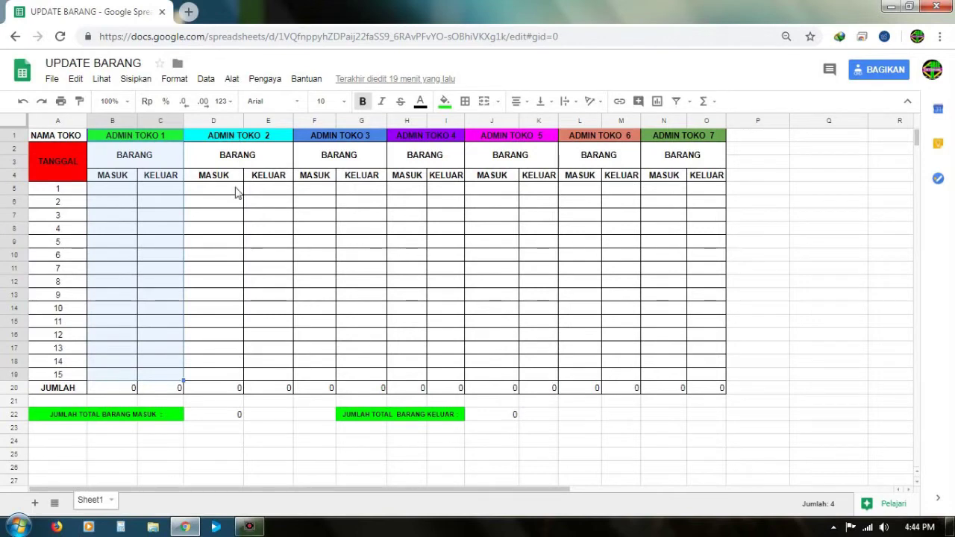
{"action": "right_click", "coordinate": [150, 208]}
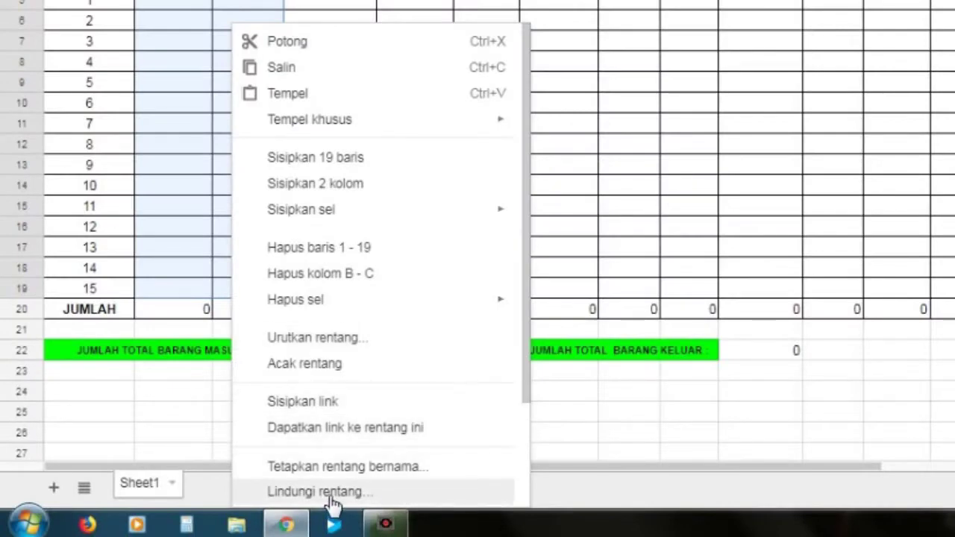
{"action": "left_click", "coordinate": [328, 492]}
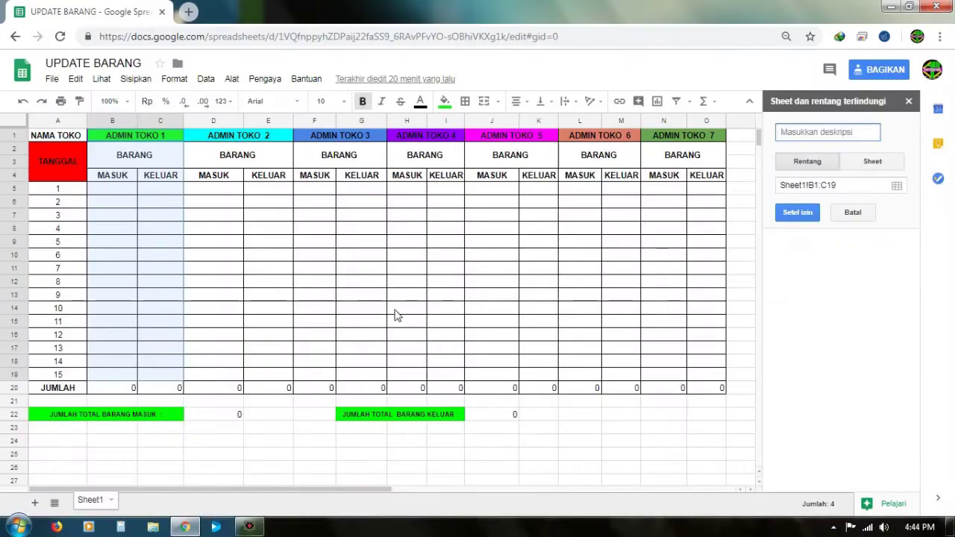
{"action": "left_click", "coordinate": [798, 212]}
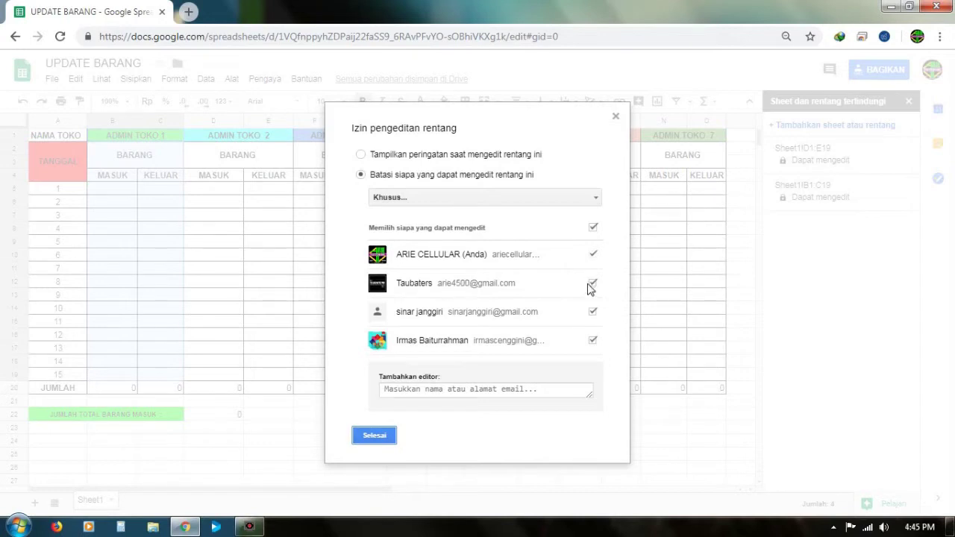
{"action": "left_click", "coordinate": [592, 311]}
{"action": "left_click", "coordinate": [592, 340]}
{"action": "left_click", "coordinate": [385, 440]}
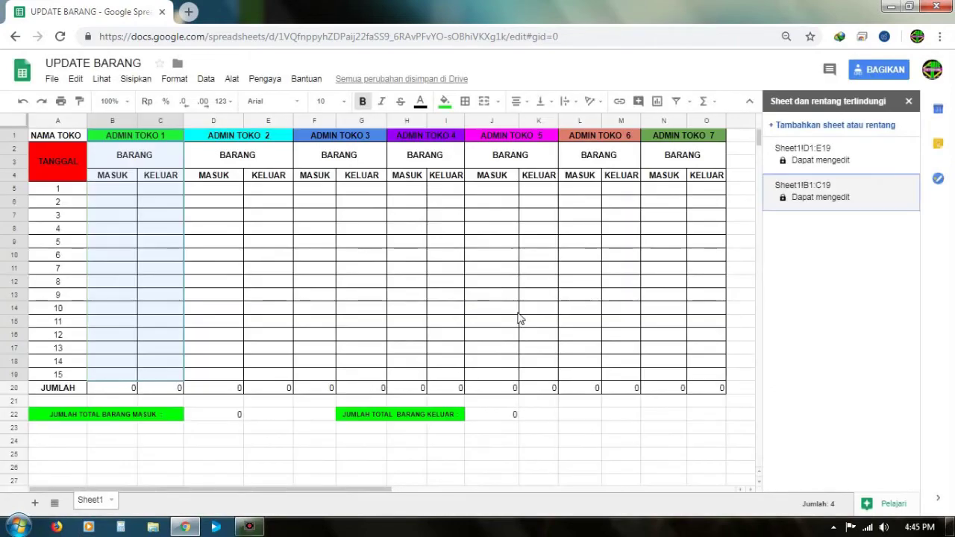
{"action": "left_click", "coordinate": [168, 313]}
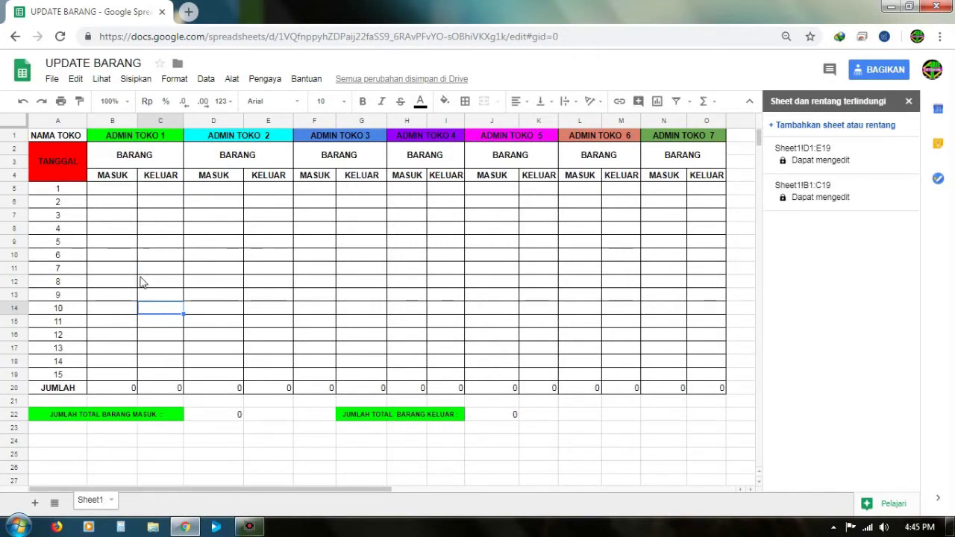
Step: Protect range D1:E19, removing the first and third admins so only the owner and second admin edit
{"action": "left_click_drag", "start_coordinate": [226, 142], "coordinate": [252, 375]}
{"action": "right_click", "coordinate": [251, 375]}
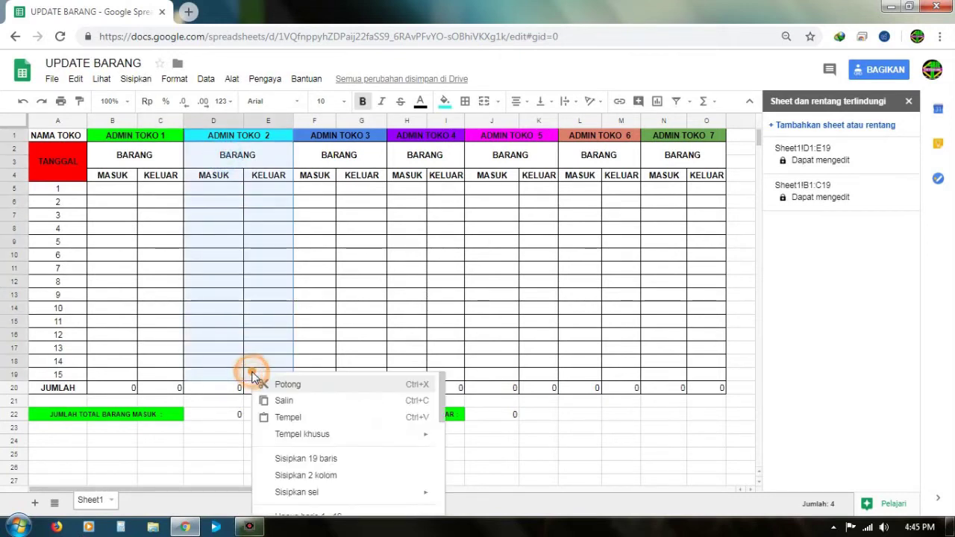
{"action": "right_click", "coordinate": [242, 212]}
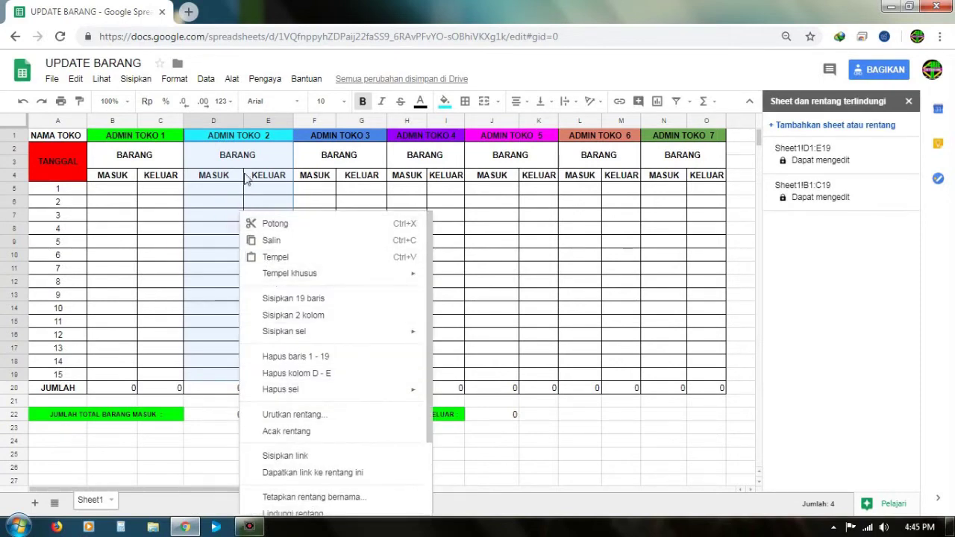
{"action": "right_click", "coordinate": [254, 151]}
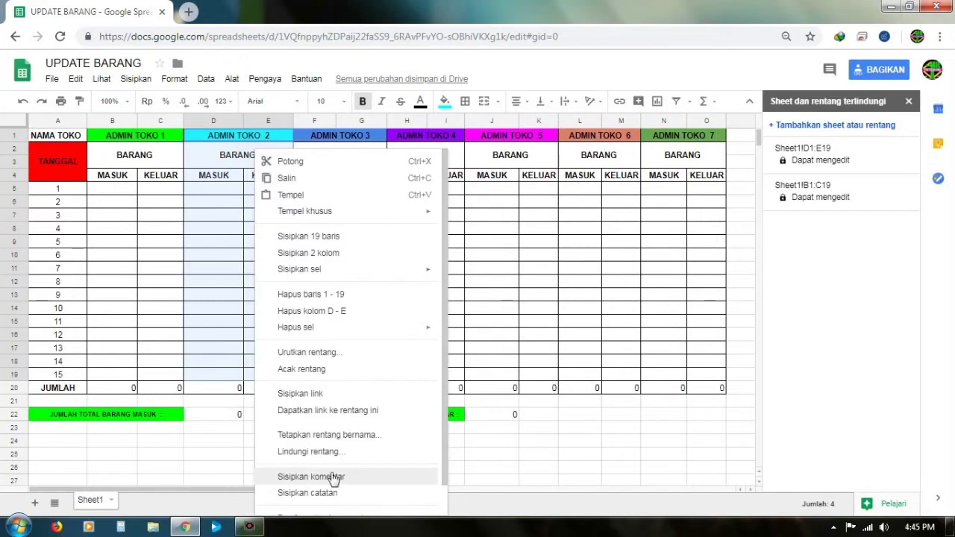
{"action": "left_click", "coordinate": [328, 452]}
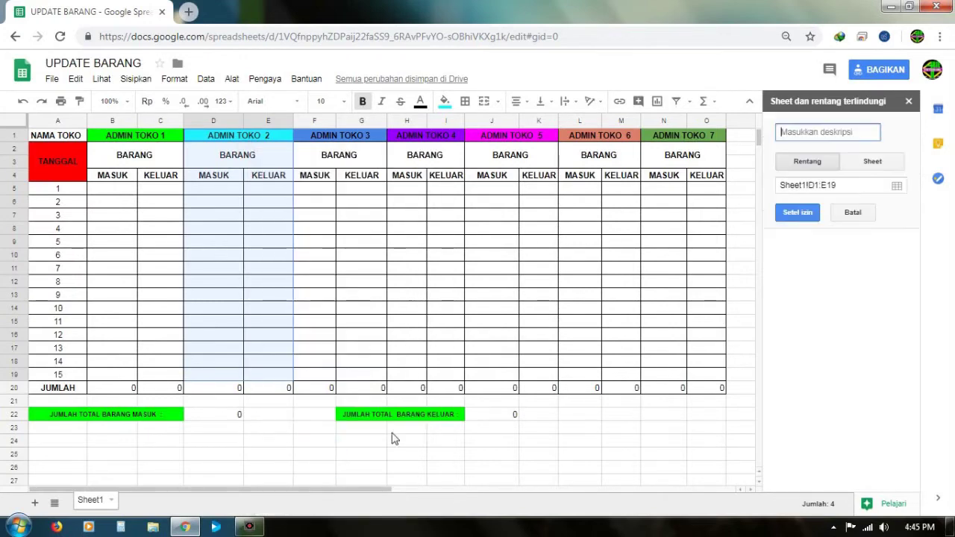
{"action": "left_click", "coordinate": [792, 214]}
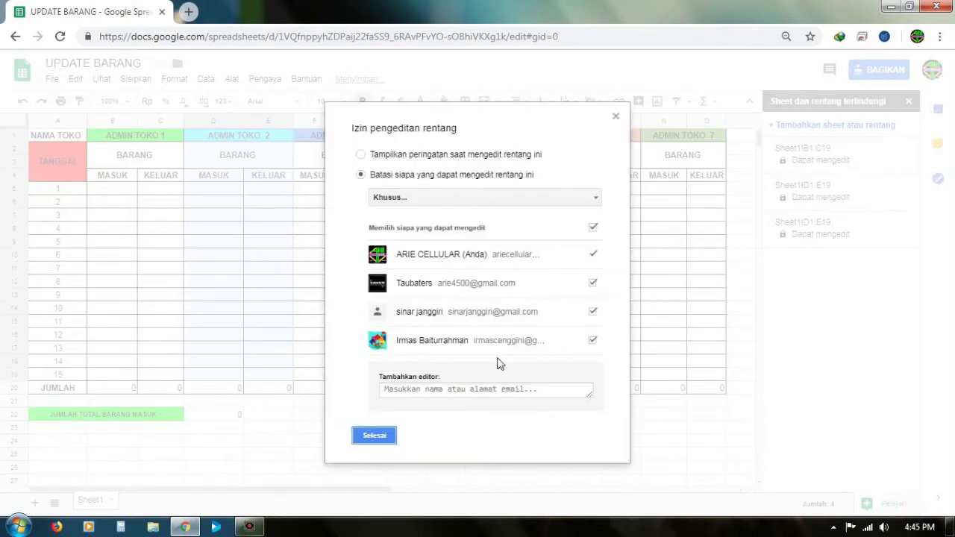
{"action": "left_click", "coordinate": [593, 283]}
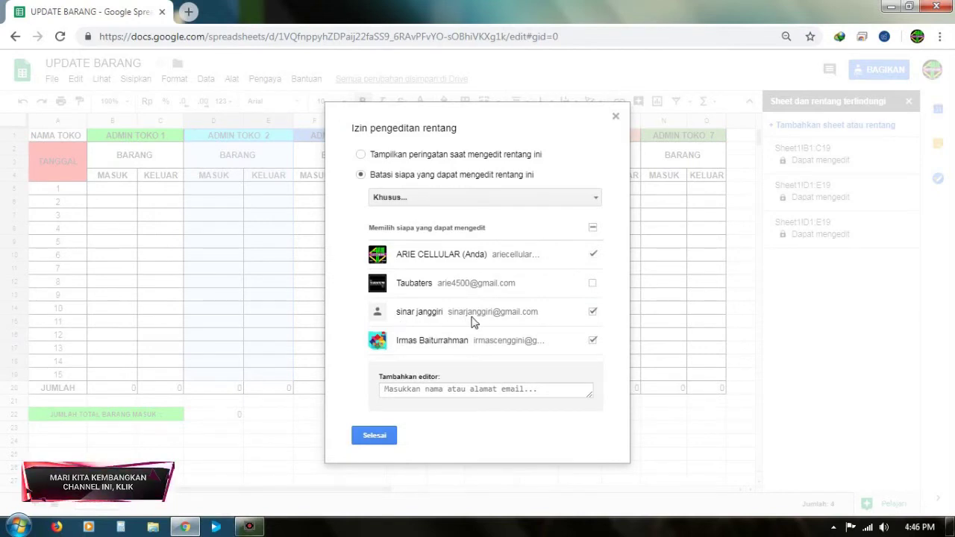
{"action": "left_click", "coordinate": [594, 341]}
{"action": "left_click", "coordinate": [381, 436]}
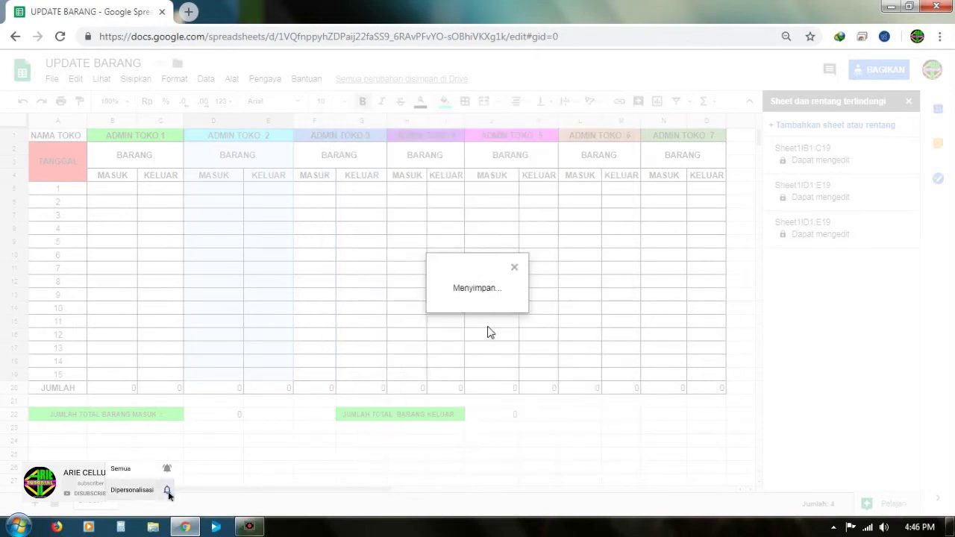
{"action": "left_click", "coordinate": [528, 267]}
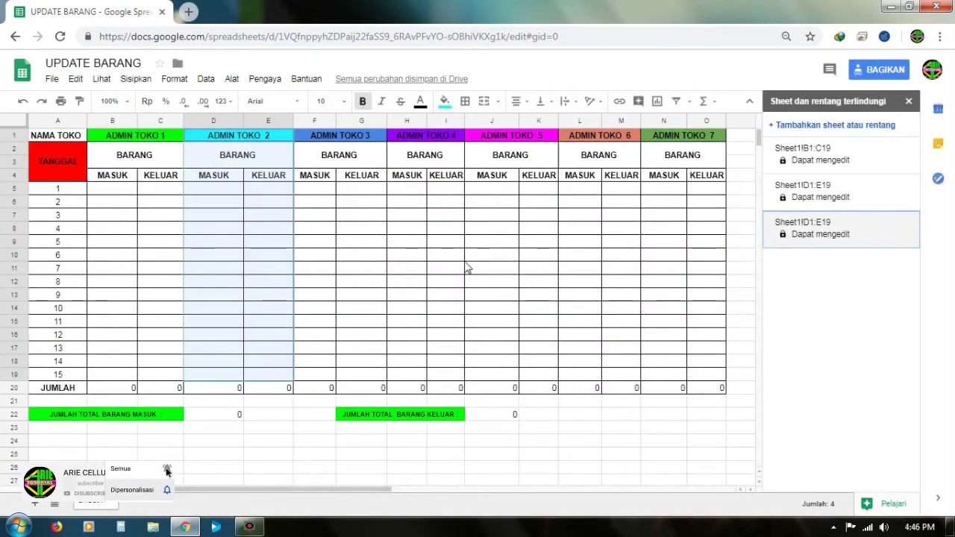
{"action": "left_click", "coordinate": [332, 190]}
Step: Protect ADMIN TOKO 3's range F1:G19, revoking two admins so only the owner and one admin edit
{"action": "left_click_drag", "start_coordinate": [339, 146], "coordinate": [356, 377]}
{"action": "right_click", "coordinate": [357, 189]}
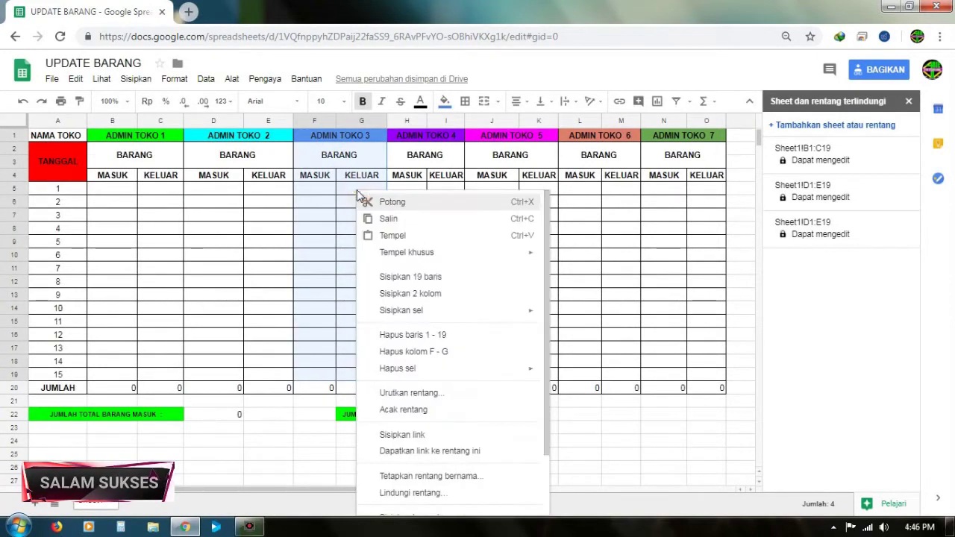
{"action": "left_click", "coordinate": [437, 492]}
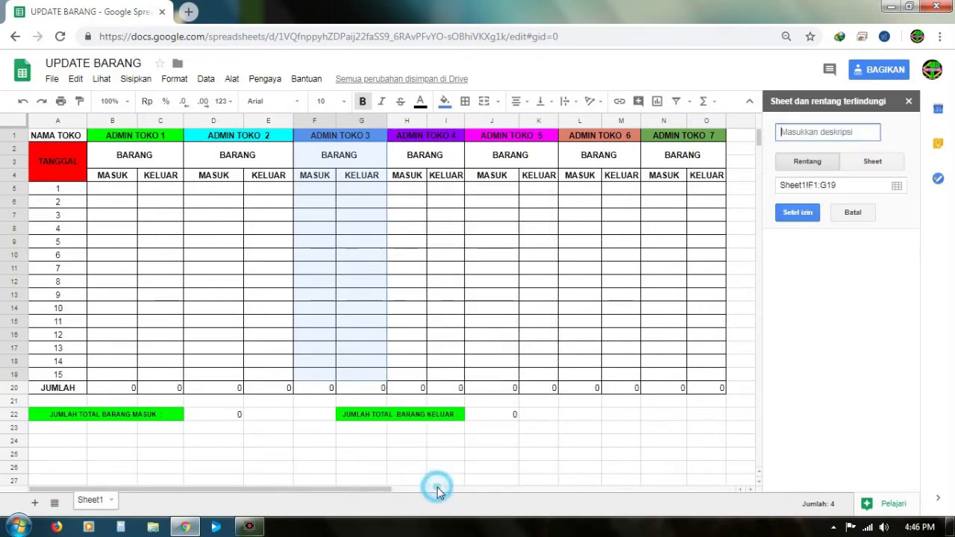
{"action": "left_click", "coordinate": [795, 212]}
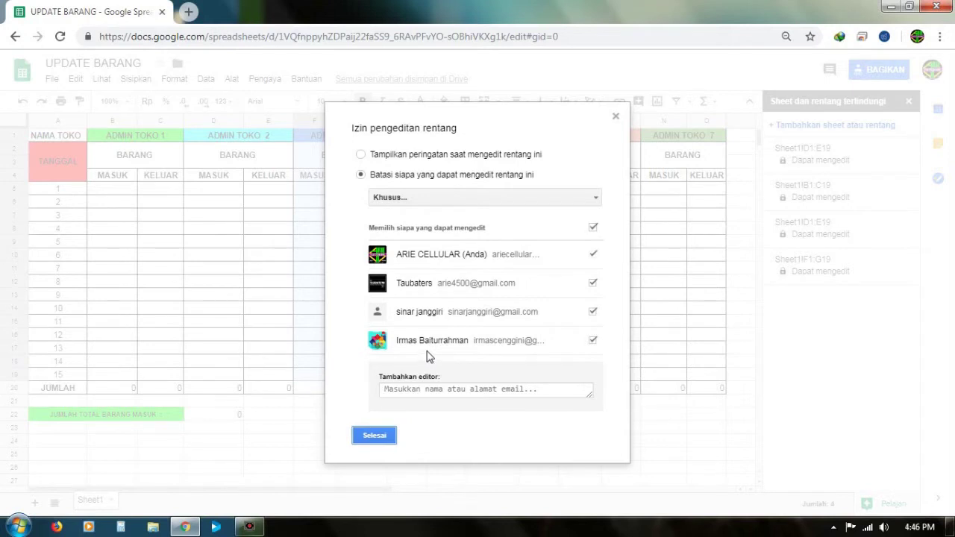
{"action": "left_click", "coordinate": [592, 313]}
{"action": "left_click", "coordinate": [593, 284]}
{"action": "left_click", "coordinate": [371, 435]}
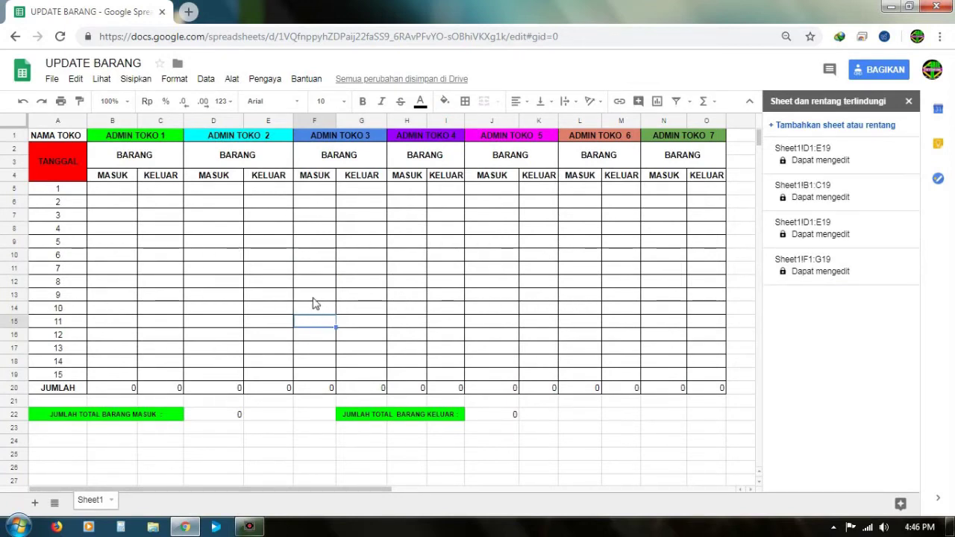
Step: Select a cell and close the 'Sheet dan rentang terlindungi' side panel
{"action": "left_click", "coordinate": [213, 361]}
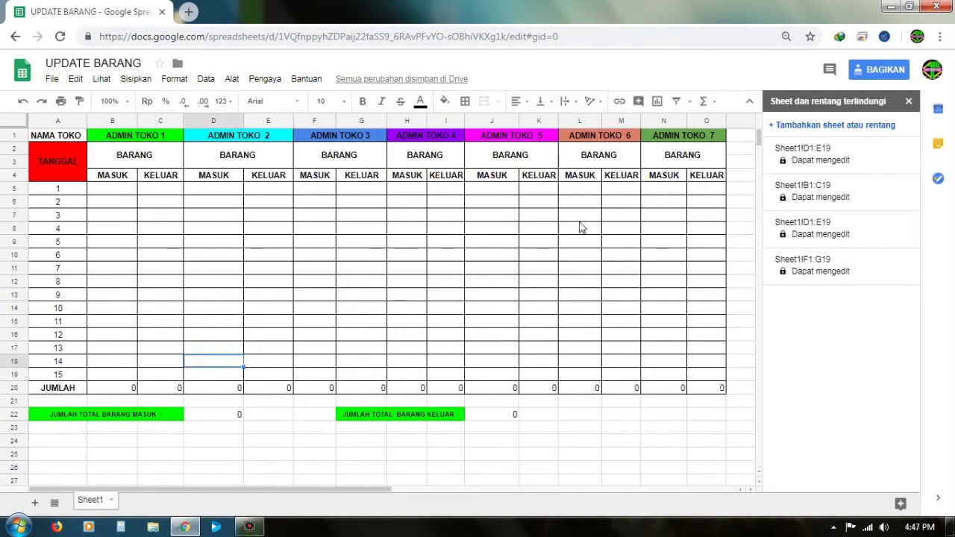
{"action": "left_click", "coordinate": [909, 100]}
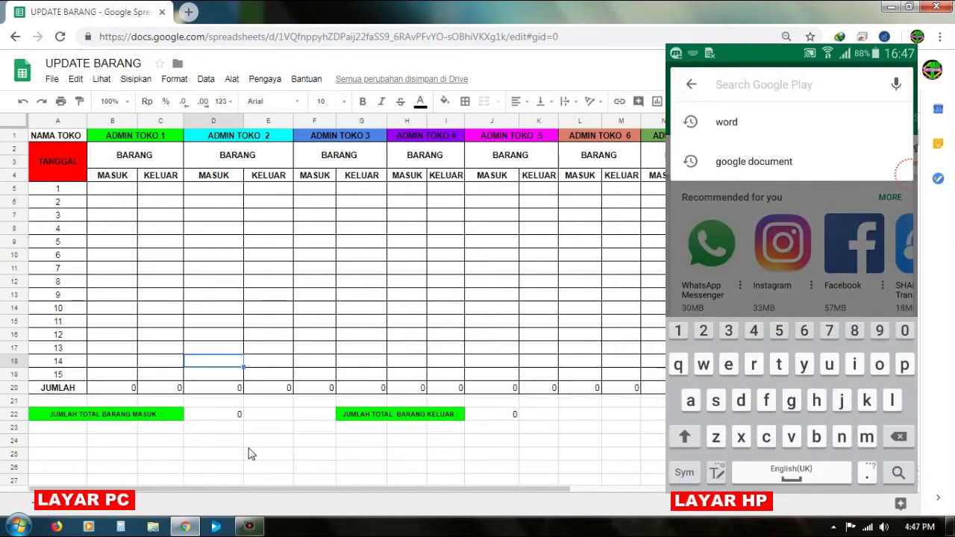
Step: Search Google Play for 'google she' and go to the Google Sheets app page
{"action": "type", "text": "google she"}
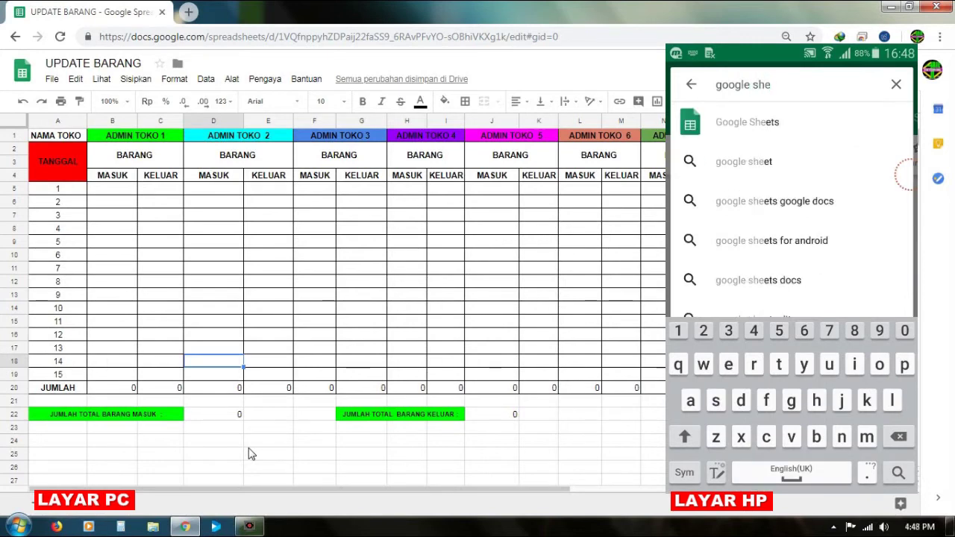
{"action": "left_click", "coordinate": [747, 121]}
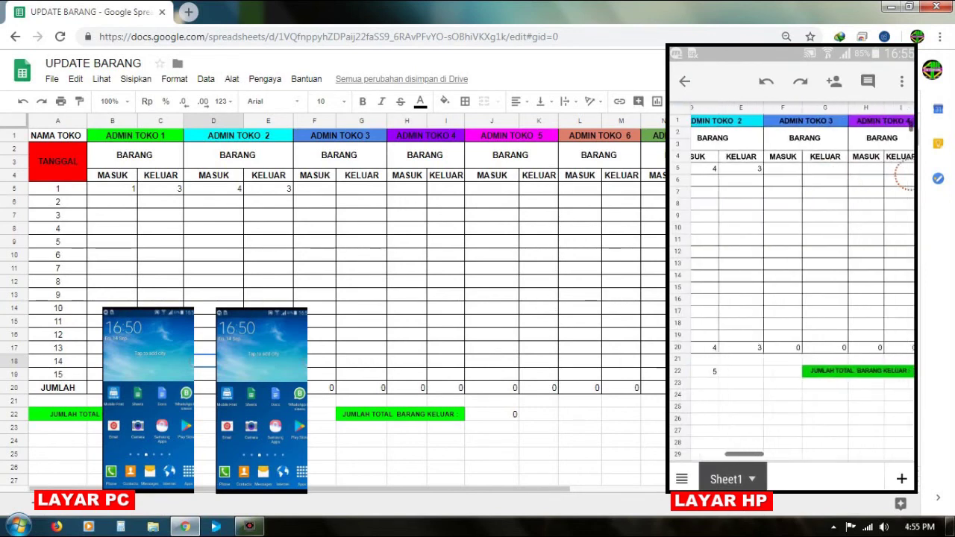
Step: On the phone, enter 5 in F5 and 10 in G5, then deselect to an empty cell
{"action": "left_click", "coordinate": [780, 169]}
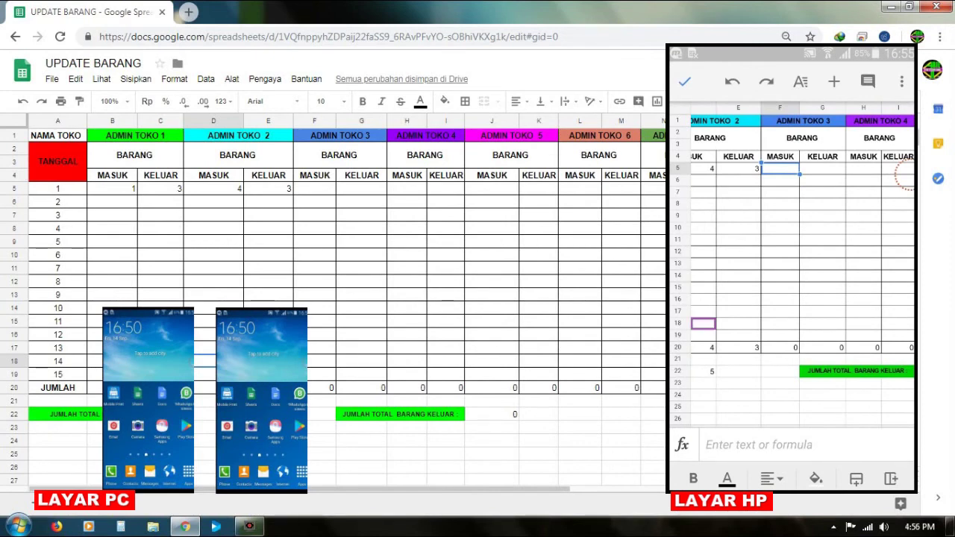
{"action": "left_click", "coordinate": [758, 444]}
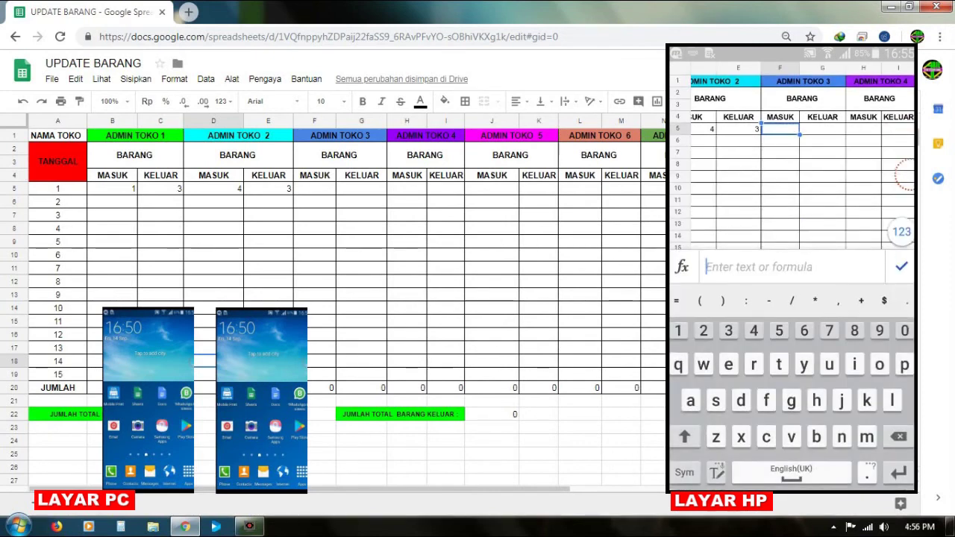
{"action": "type", "text": "5"}
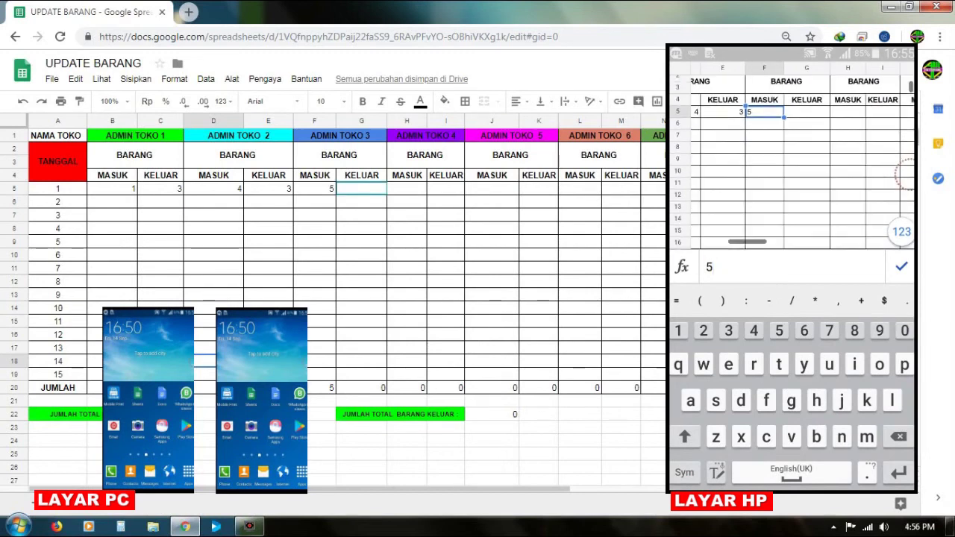
{"action": "left_click", "coordinate": [807, 111]}
{"action": "type", "text": "10"}
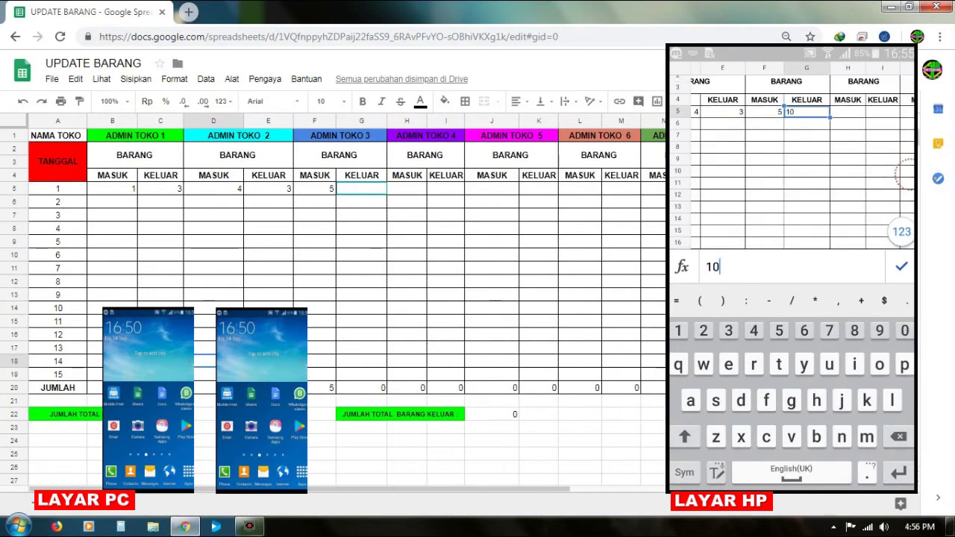
{"action": "key", "text": "Return"}
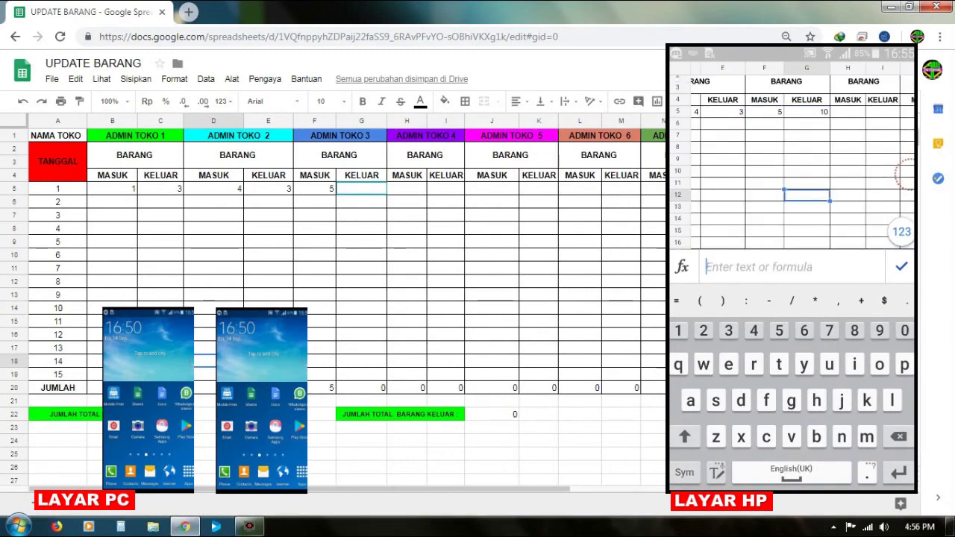
{"action": "left_click", "coordinate": [807, 234]}
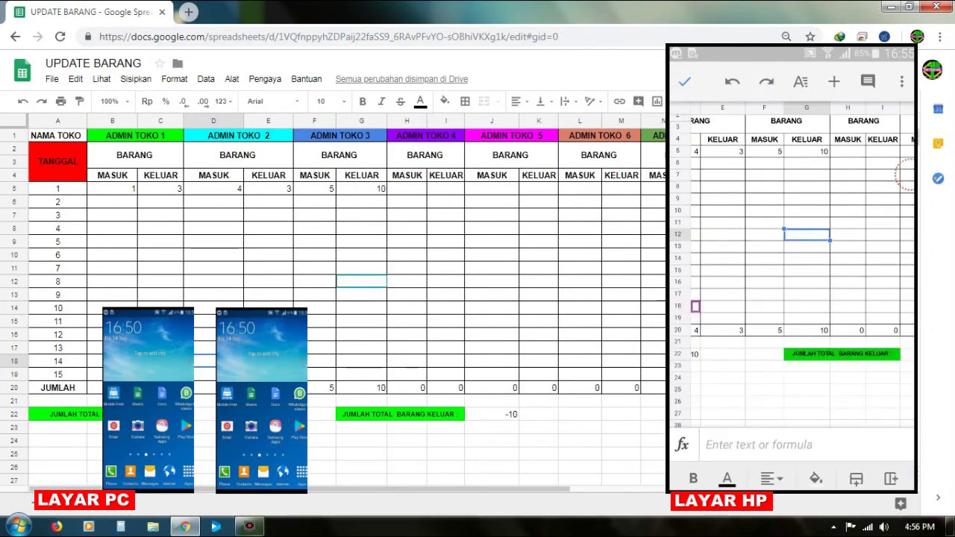
{"action": "scroll", "coordinate": [791, 246], "scroll_direction": "left", "scroll_amount": 5}
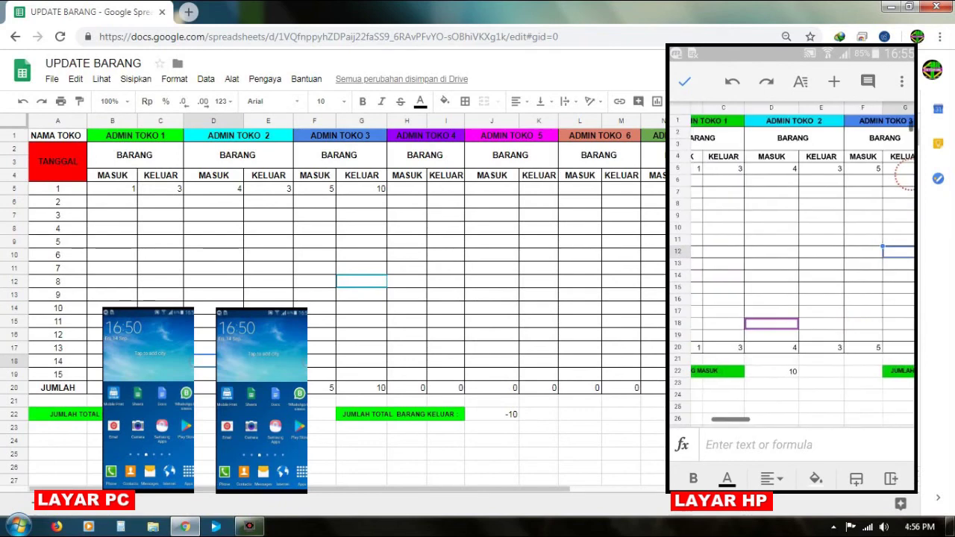
{"action": "scroll", "coordinate": [802, 261], "scroll_direction": "right", "scroll_amount": 2}
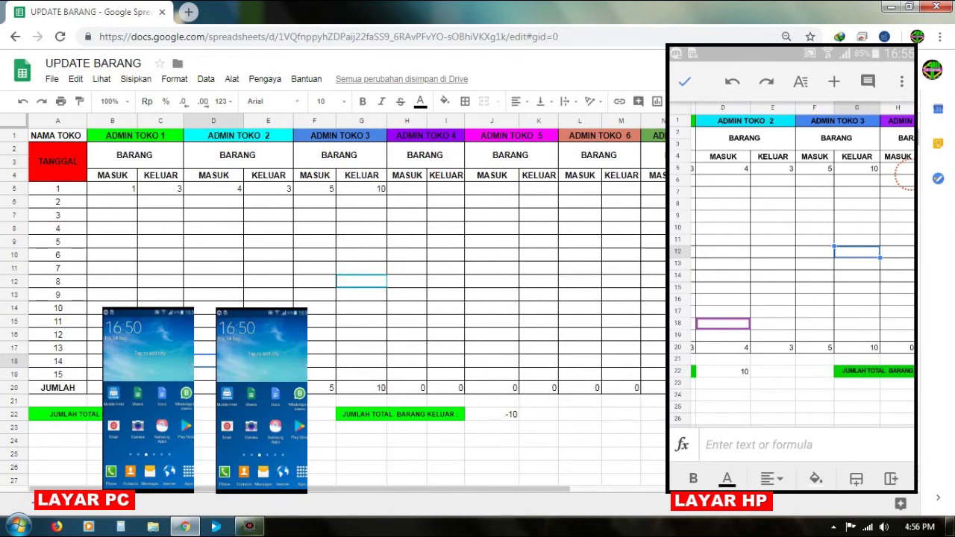
{"action": "scroll", "coordinate": [791, 262], "scroll_direction": "left", "scroll_amount": 3}
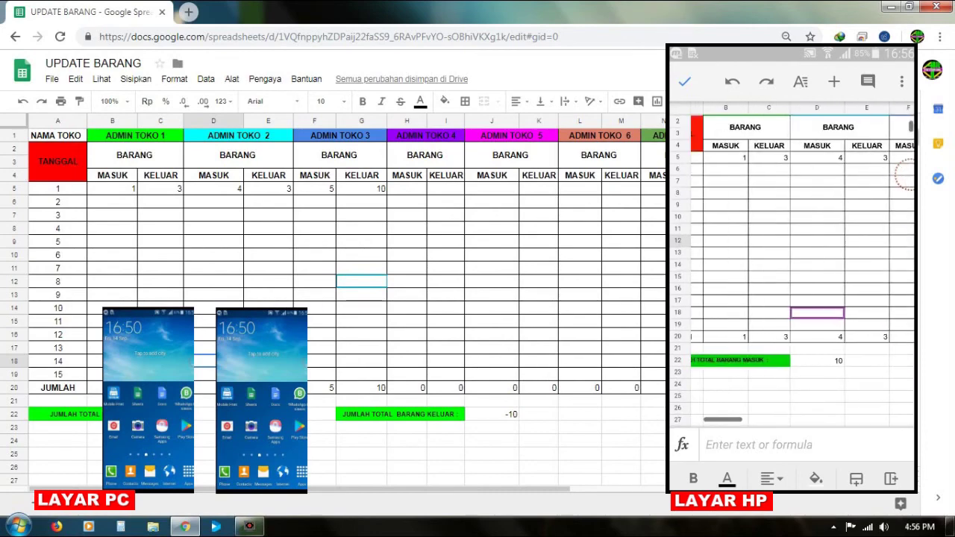
{"action": "scroll", "coordinate": [791, 262], "scroll_direction": "left", "scroll_amount": 2}
{"action": "scroll", "coordinate": [791, 261], "scroll_direction": "up", "scroll_amount": 1}
{"action": "scroll", "coordinate": [791, 261], "scroll_direction": "right", "scroll_amount": 3}
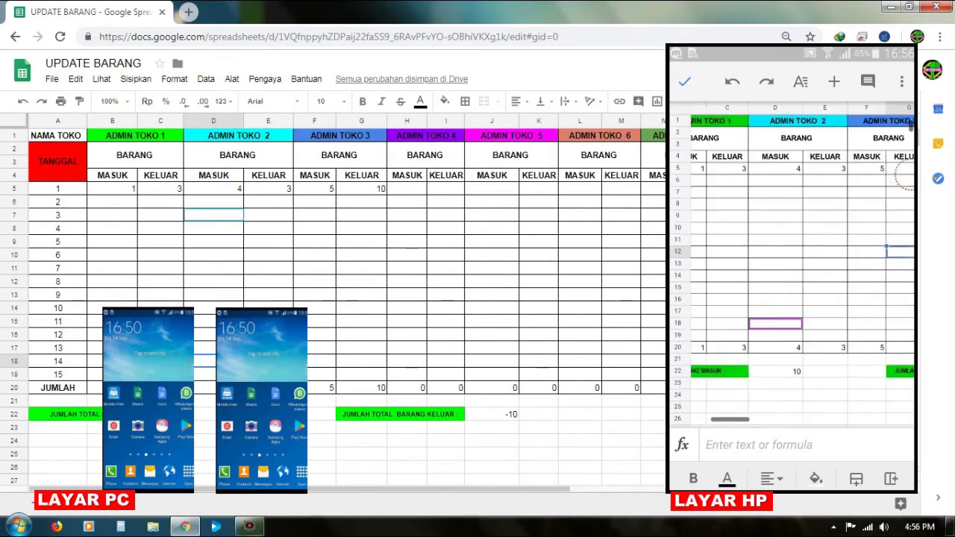
{"action": "left_click", "coordinate": [798, 191]}
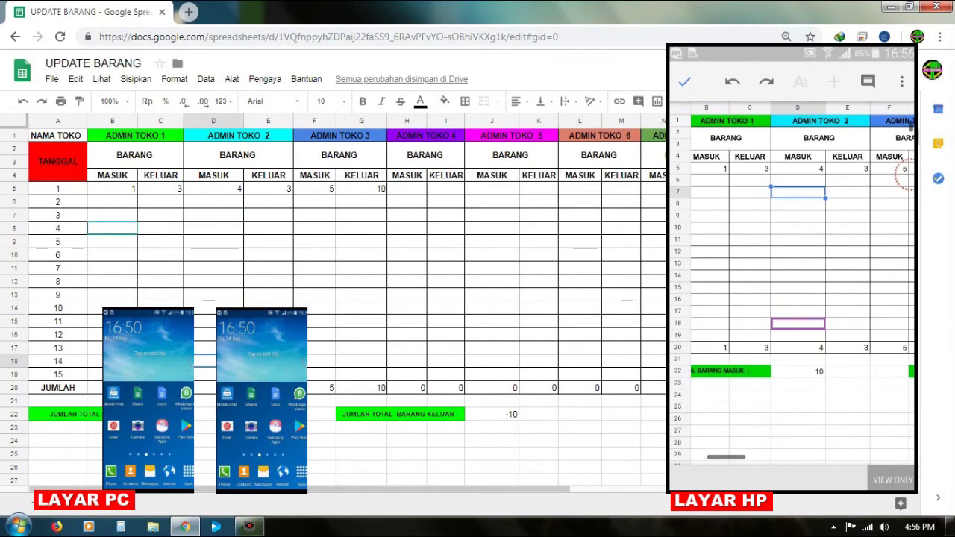
{"action": "scroll", "coordinate": [793, 283], "scroll_direction": "left", "scroll_amount": 2}
{"action": "left_click", "coordinate": [762, 203]}
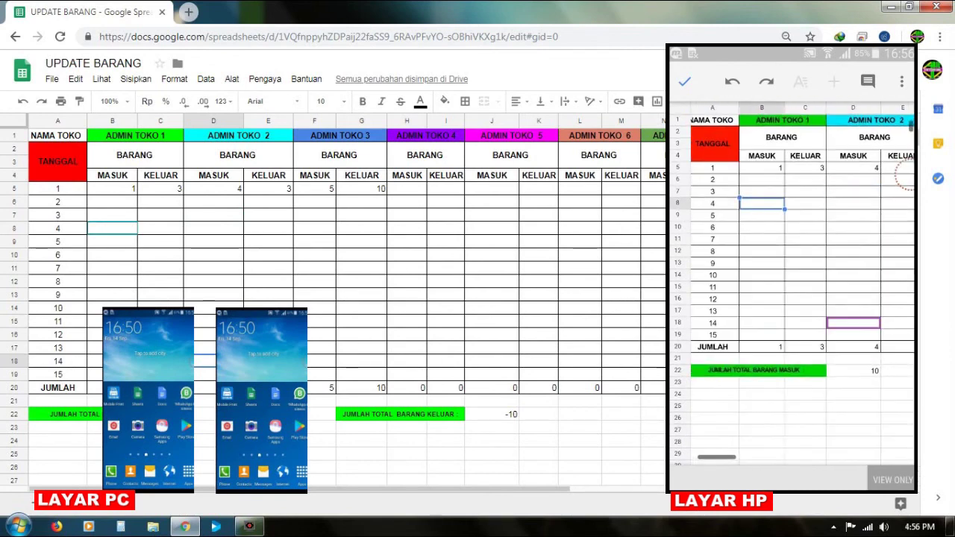
{"action": "scroll", "coordinate": [795, 283], "scroll_direction": "right", "scroll_amount": 3}
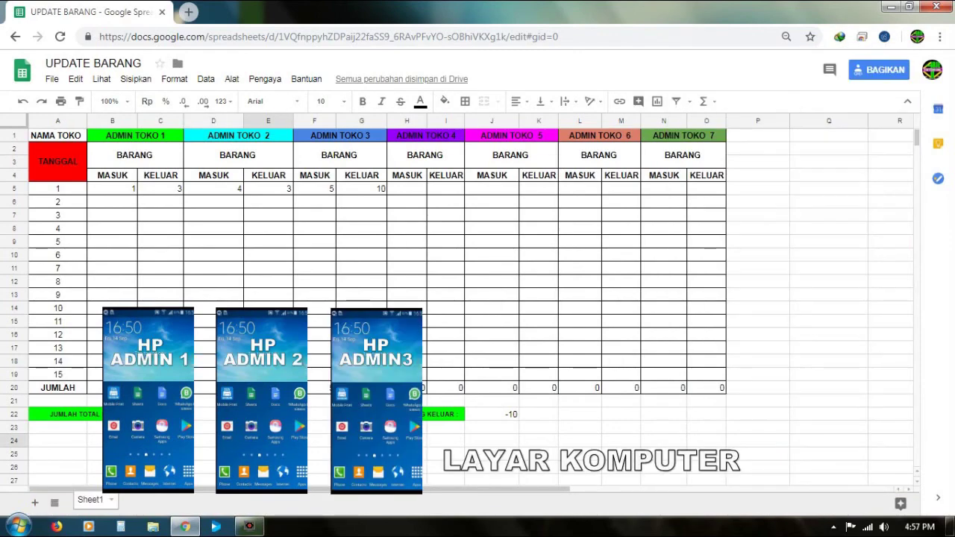
{"action": "left_click", "coordinate": [310, 428]}
{"action": "left_click", "coordinate": [473, 488]}
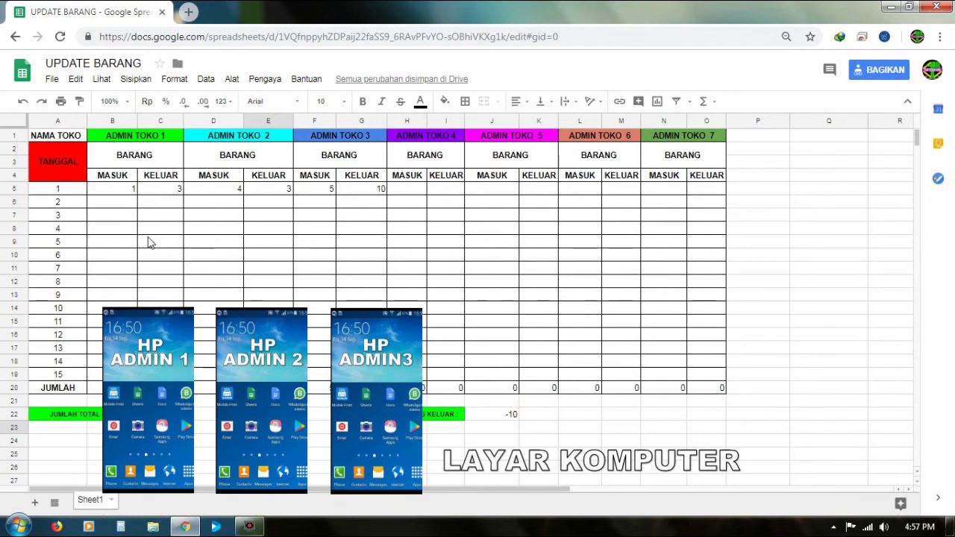
{"action": "left_click", "coordinate": [149, 240]}
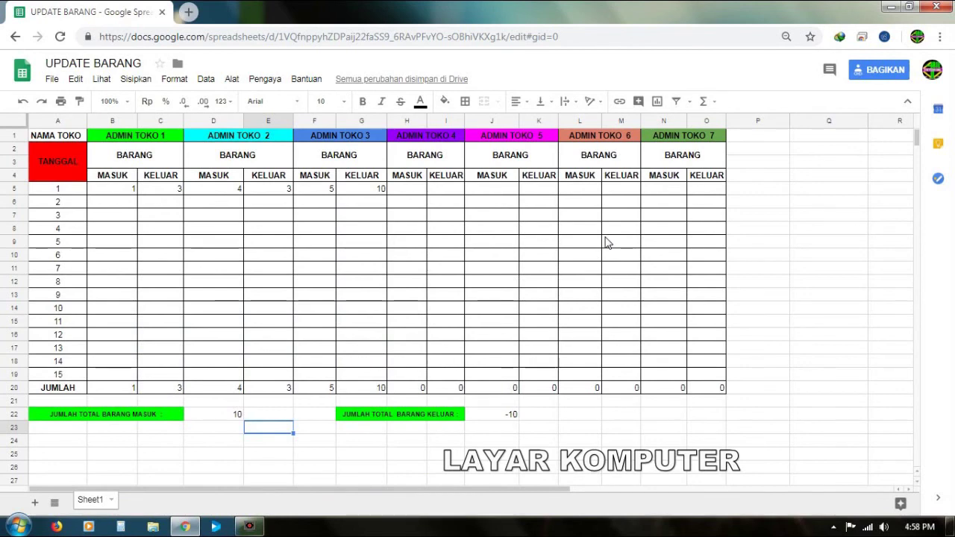
{"action": "left_click", "coordinate": [917, 144]}
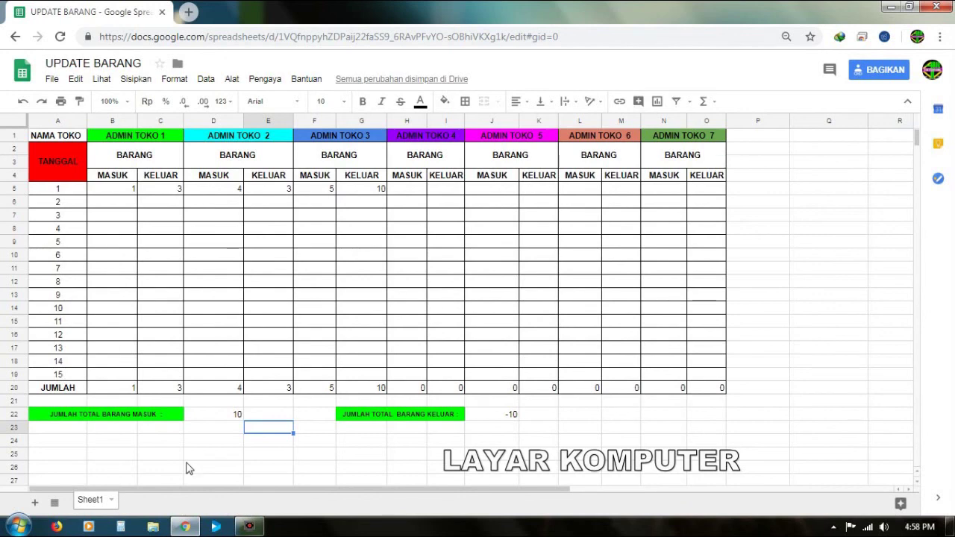
Step: Return from UPDATE BARANG to the Google Sheets file list and minimize Chrome to show the desktop
{"action": "left_click", "coordinate": [15, 36]}
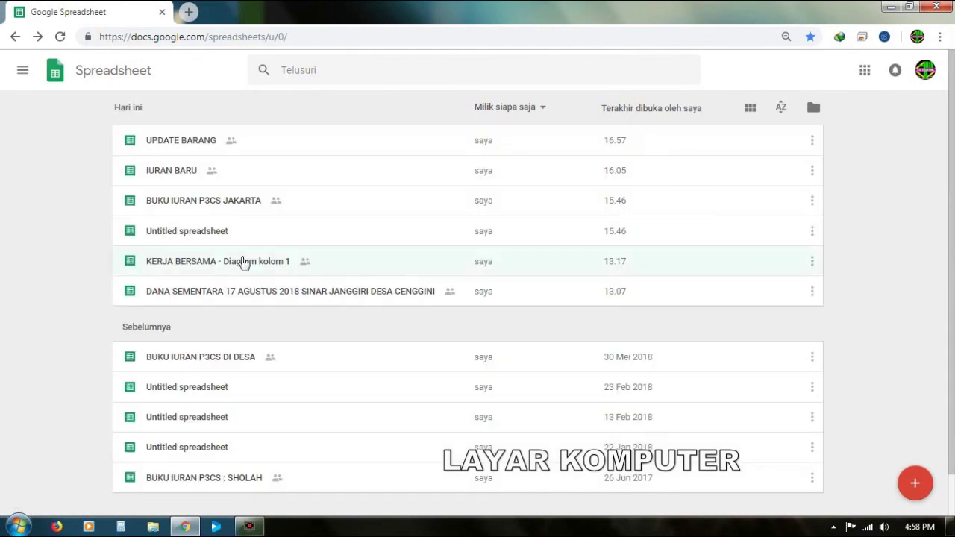
{"action": "left_click", "coordinate": [889, 9]}
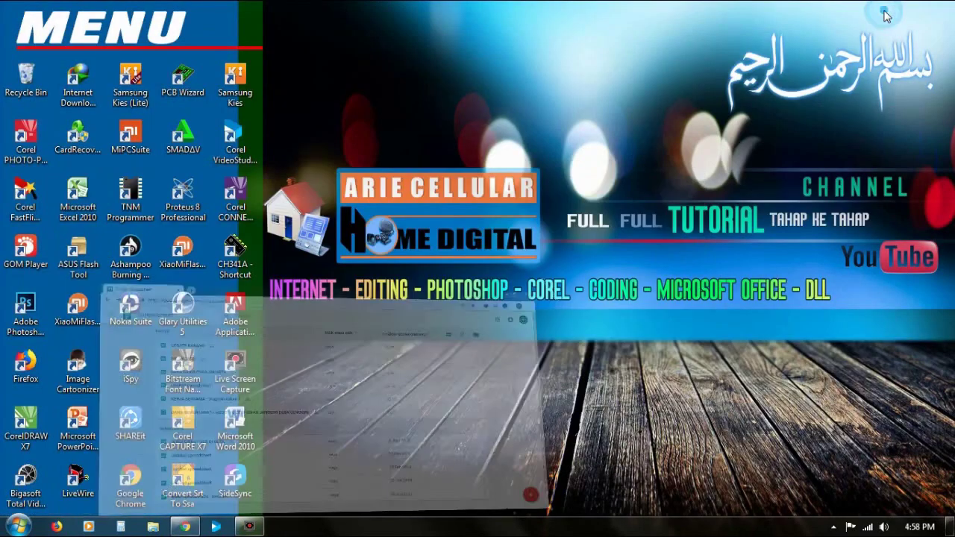